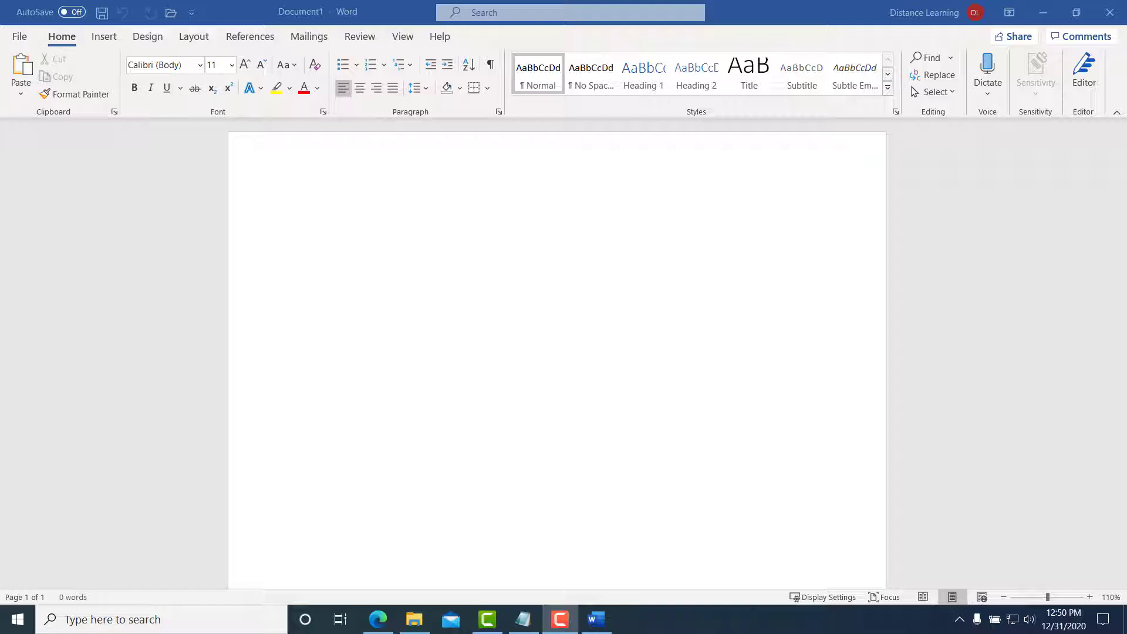
Step: Browse to the Word 2019\Working Files folder in the Open dialog
left_click(308, 228)
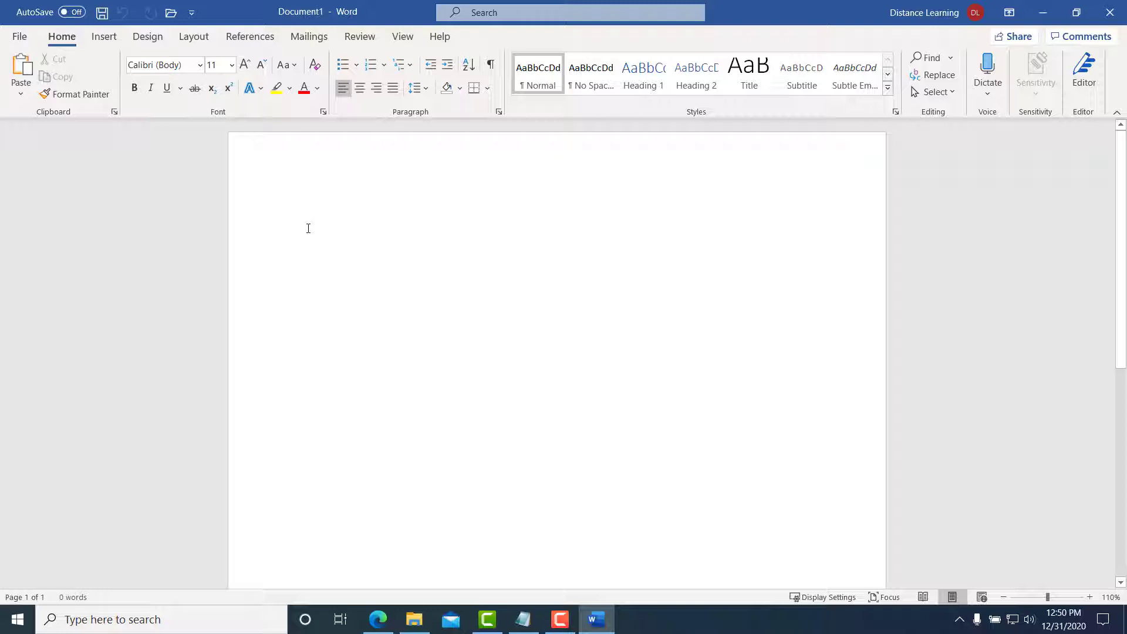
left_click(19, 38)
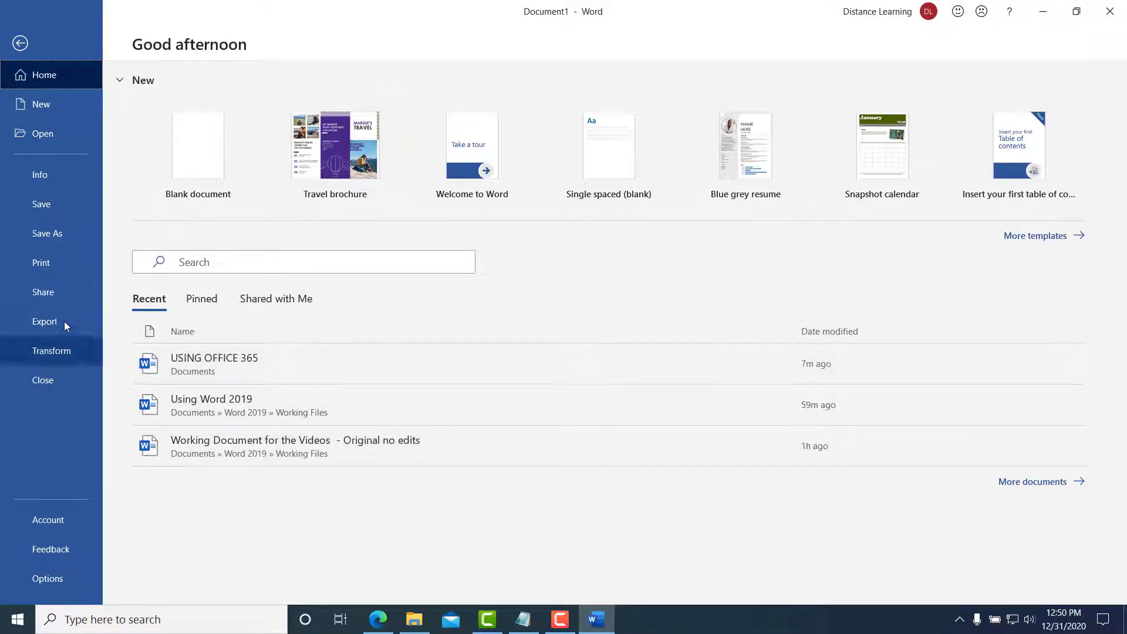
left_click(46, 134)
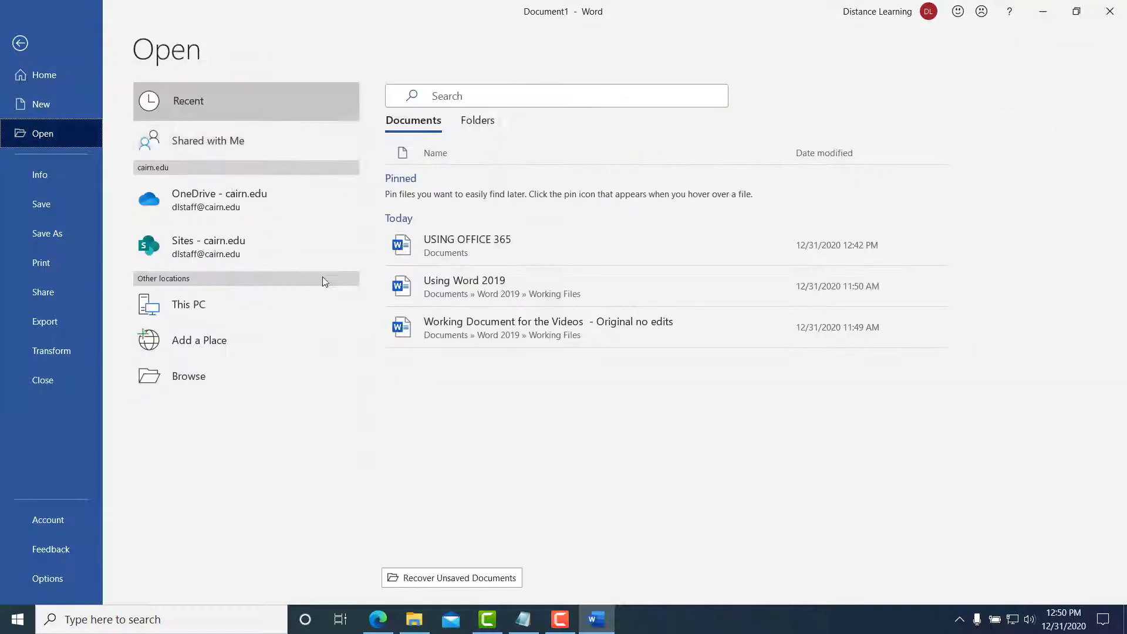
left_click(189, 379)
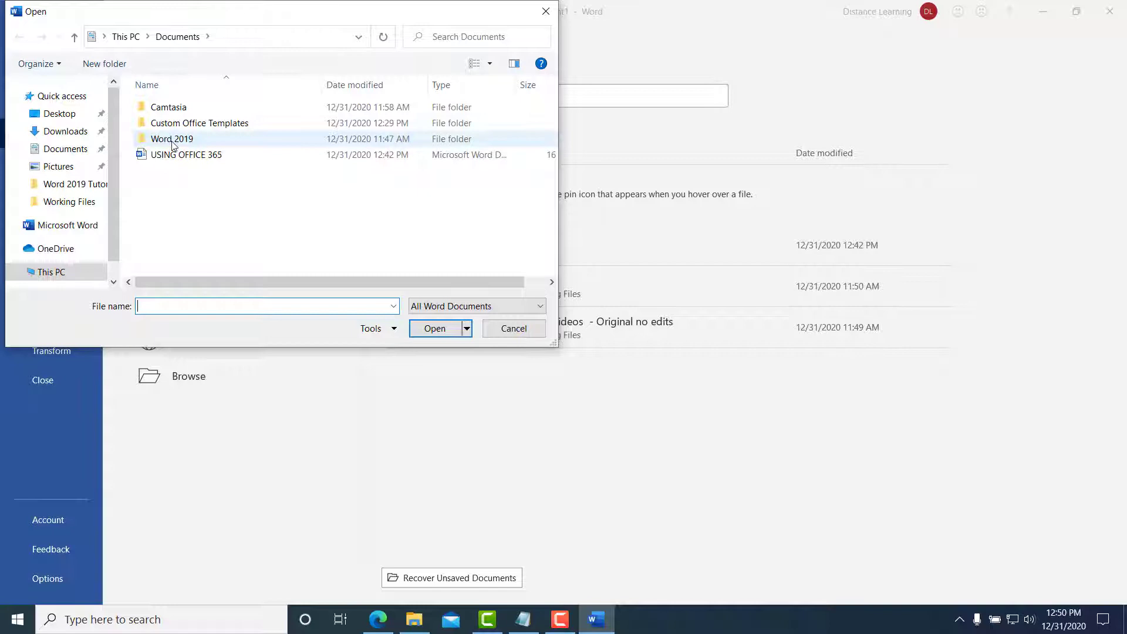
double_click(168, 143)
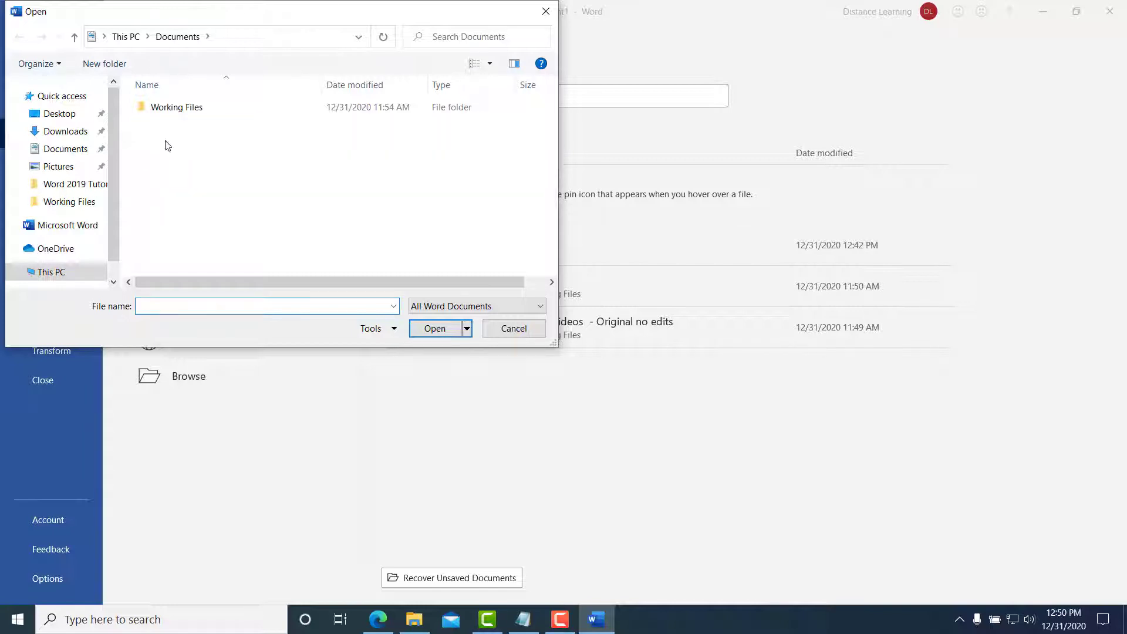
double_click(180, 111)
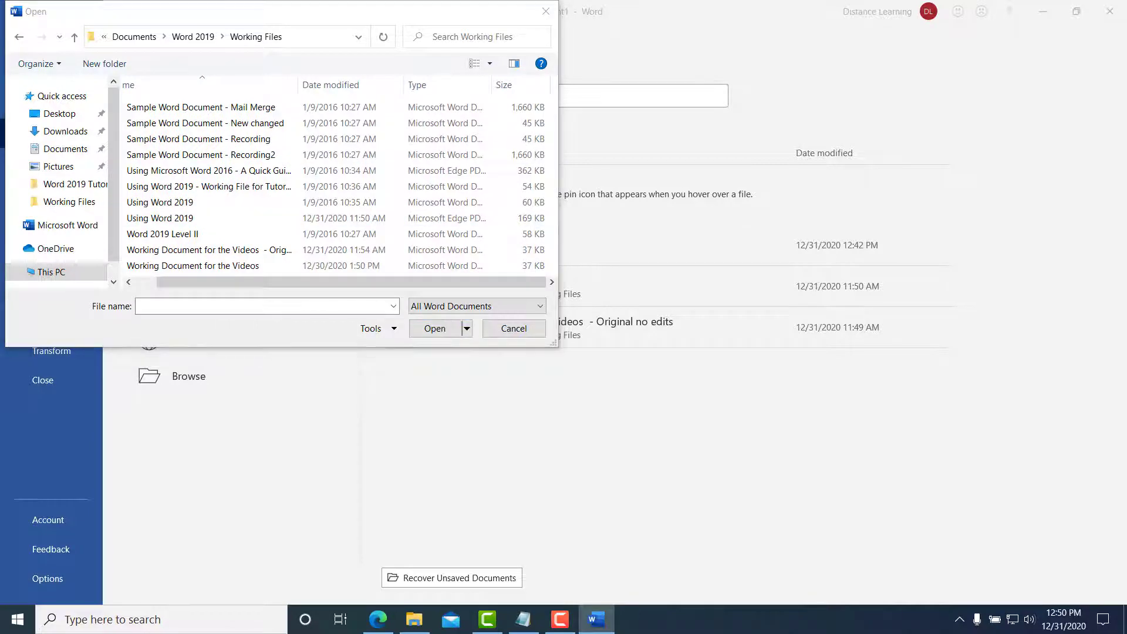
Step: Open 'Working Document for the Videos - Original no edits' from the recent documents list
left_click(414, 619)
left_click_drag(396, 142, 278, 17)
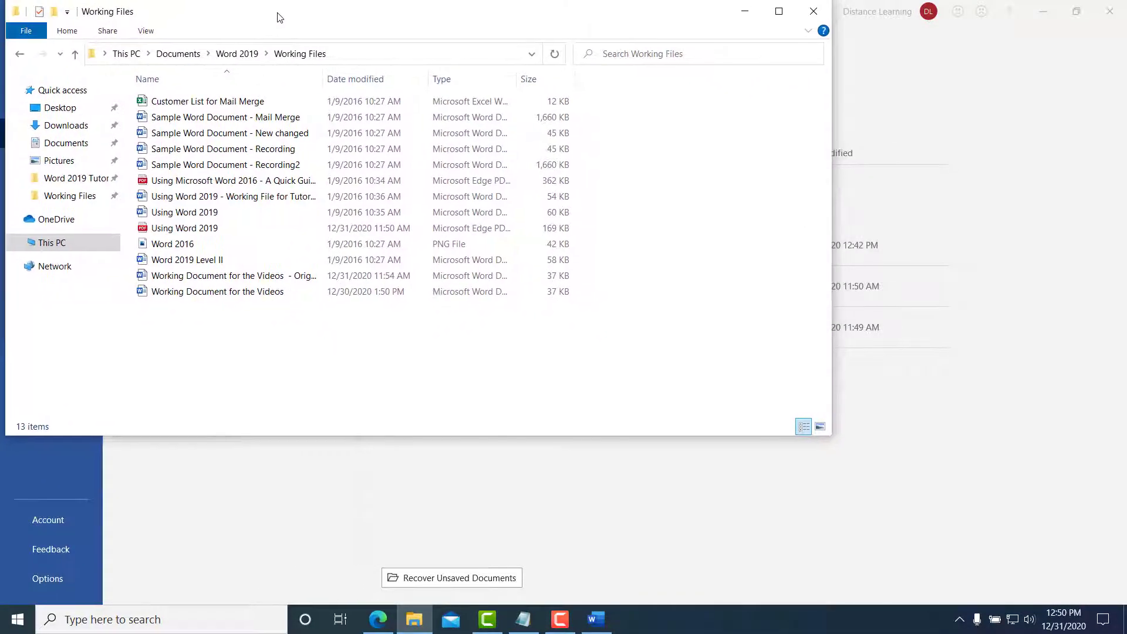
double_click(243, 280)
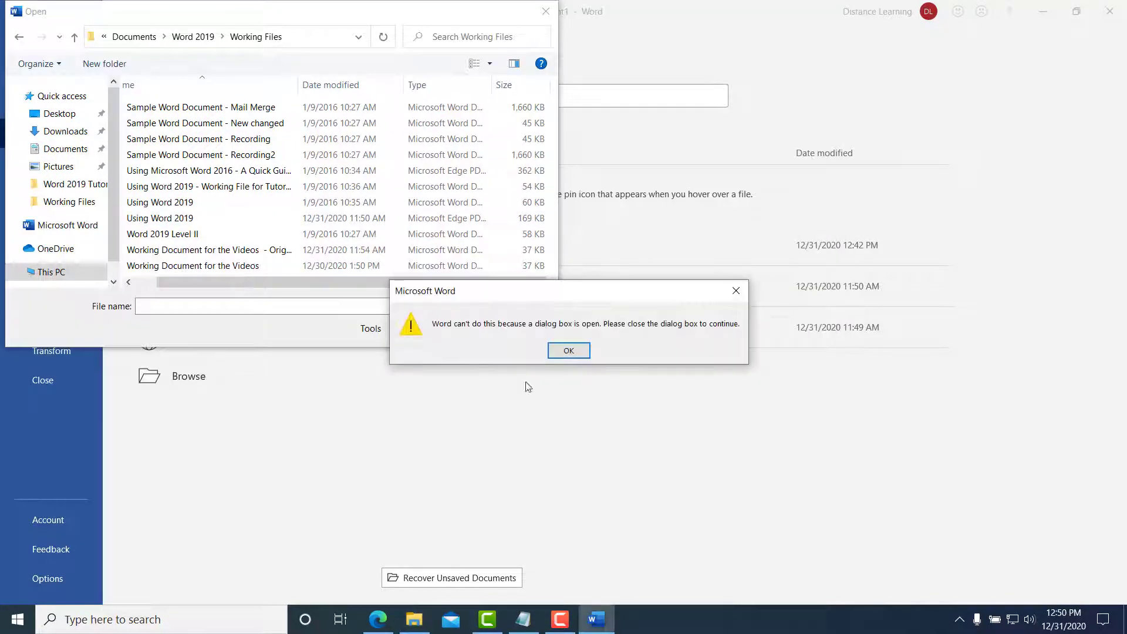
left_click(568, 351)
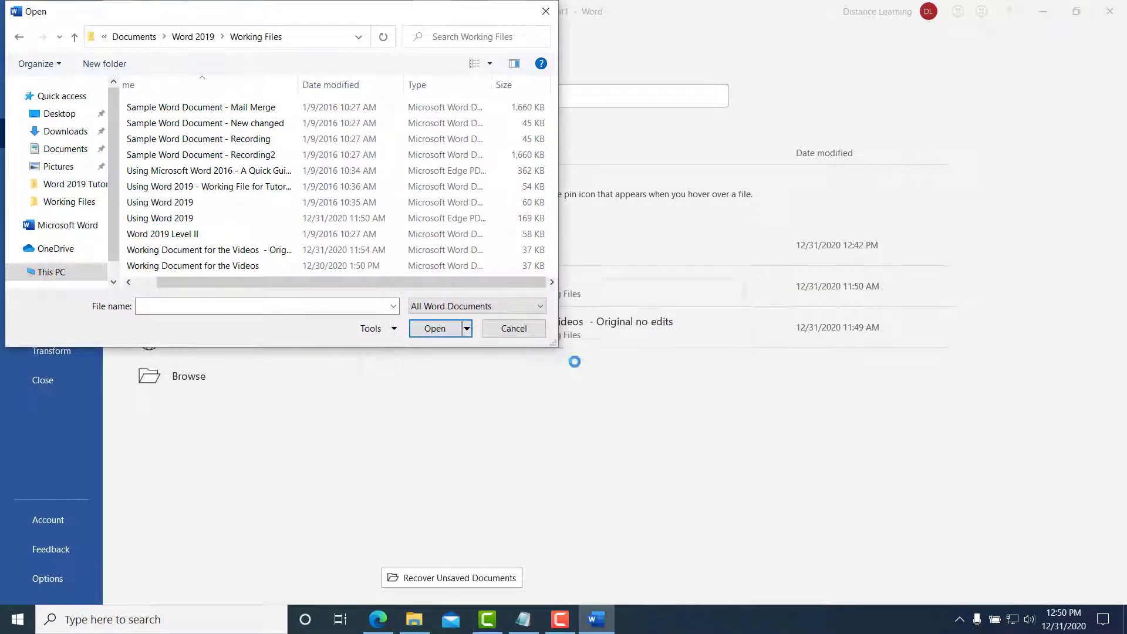
left_click(524, 336)
left_click(473, 326)
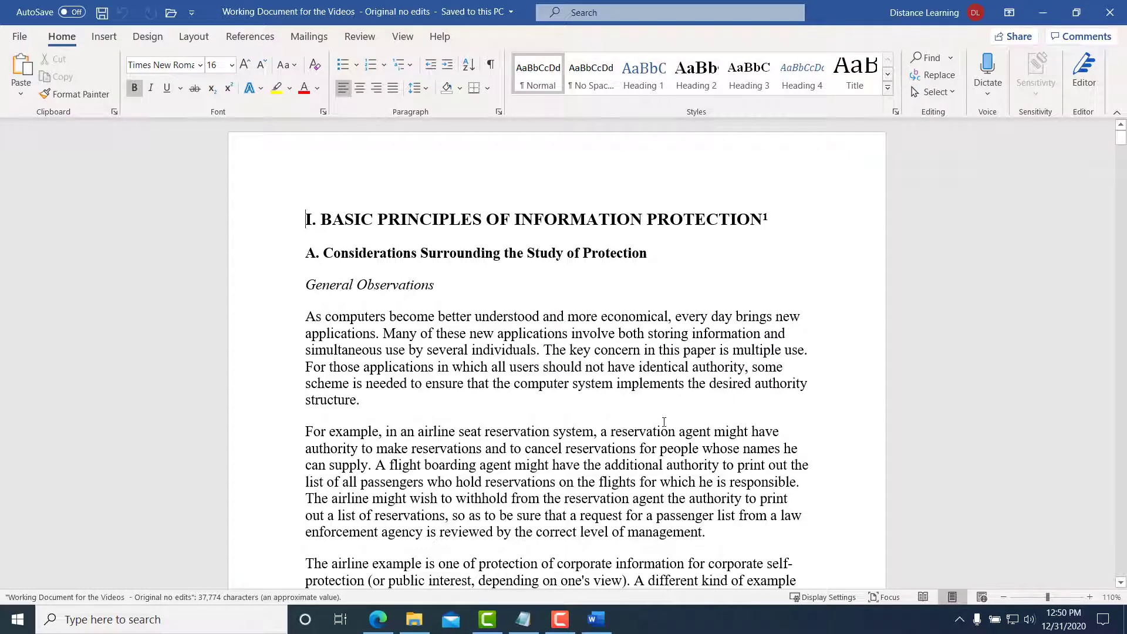
scroll(621, 386, "down", 2)
scroll(621, 386, "down", 12)
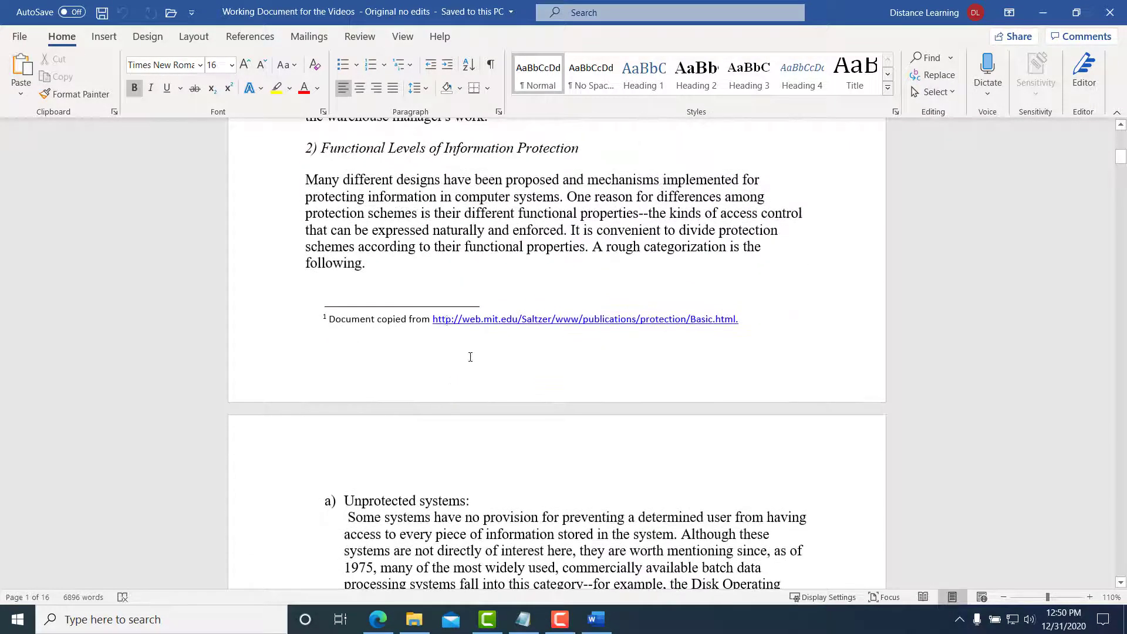
scroll(500, 359, "down", 20)
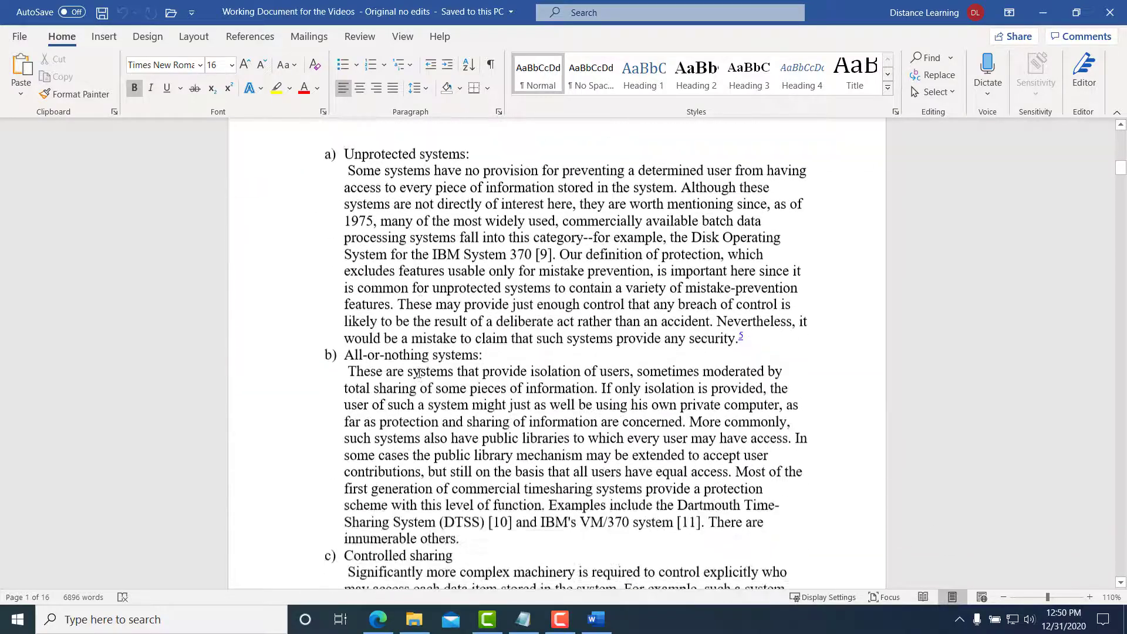
scroll(372, 343, "down", 20)
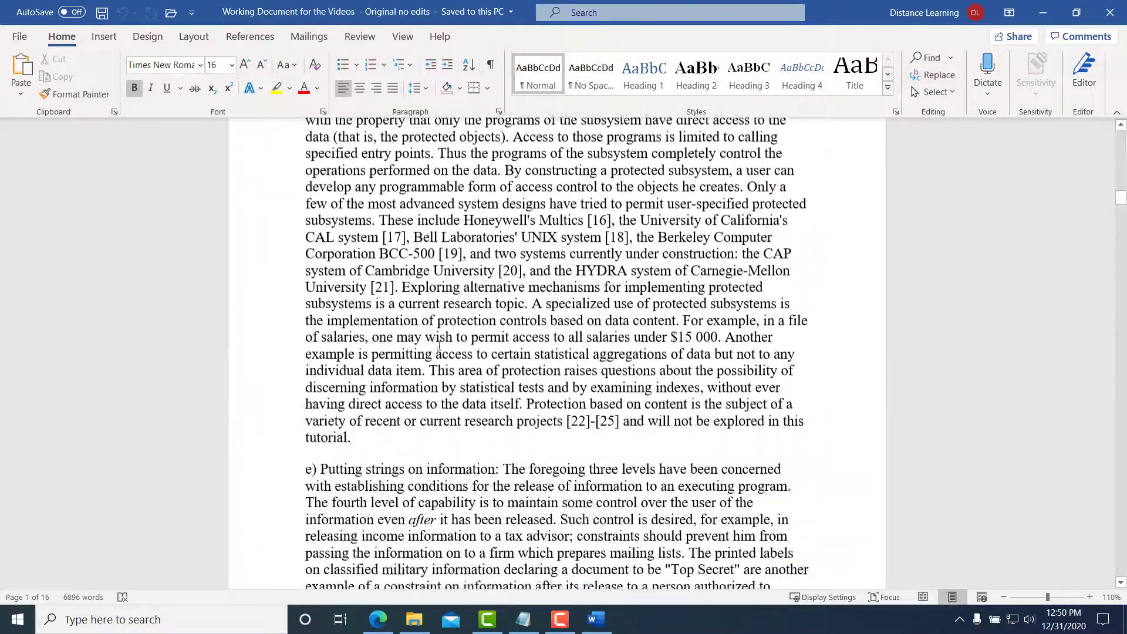
scroll(493, 373, "down", 20)
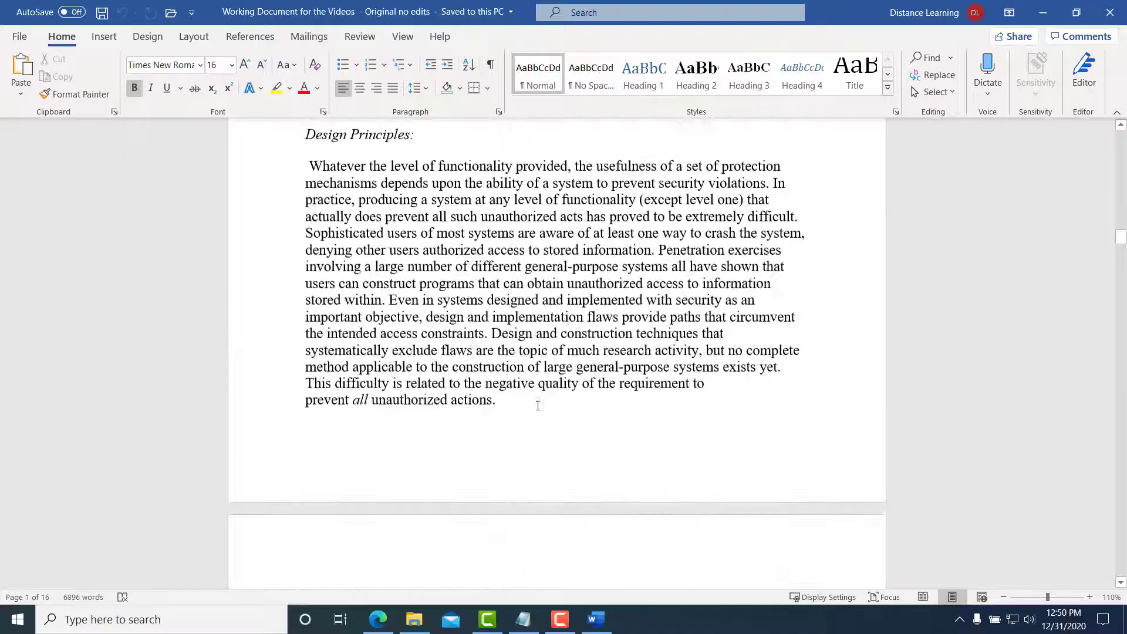
scroll(511, 391, "down", 9)
scroll(511, 390, "up", 20)
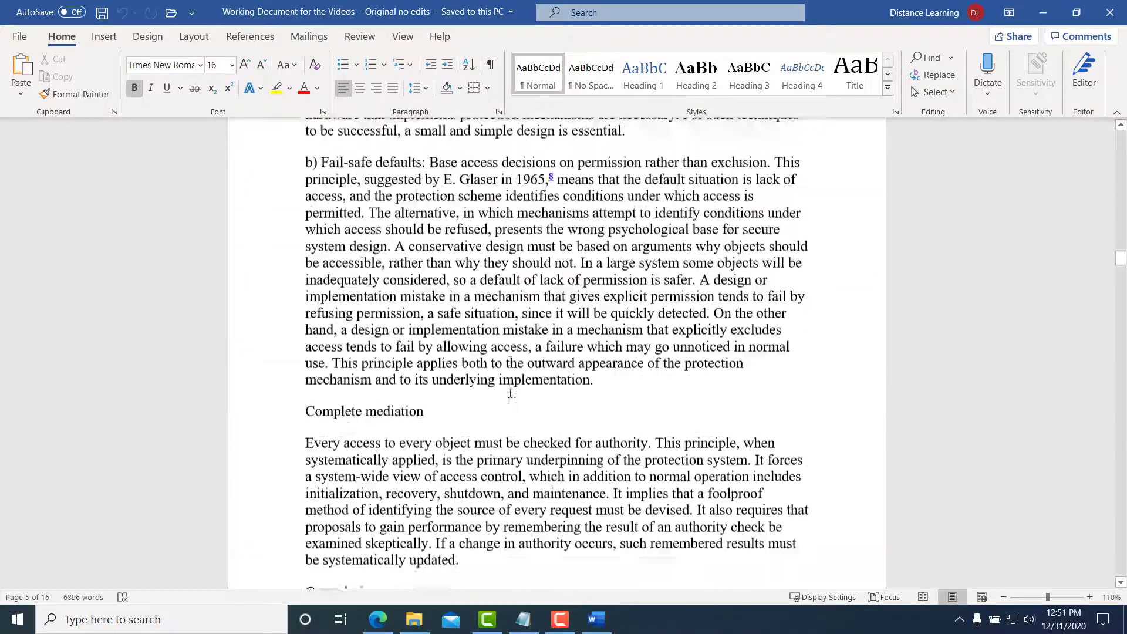
scroll(479, 357, "up", 20)
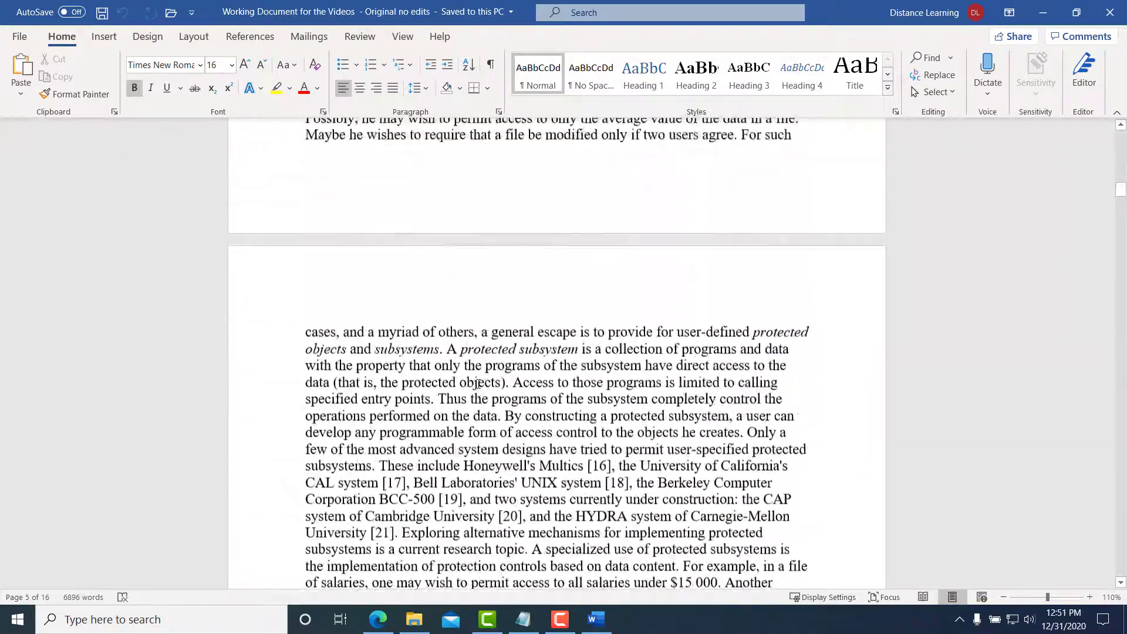
scroll(479, 385, "up", 20)
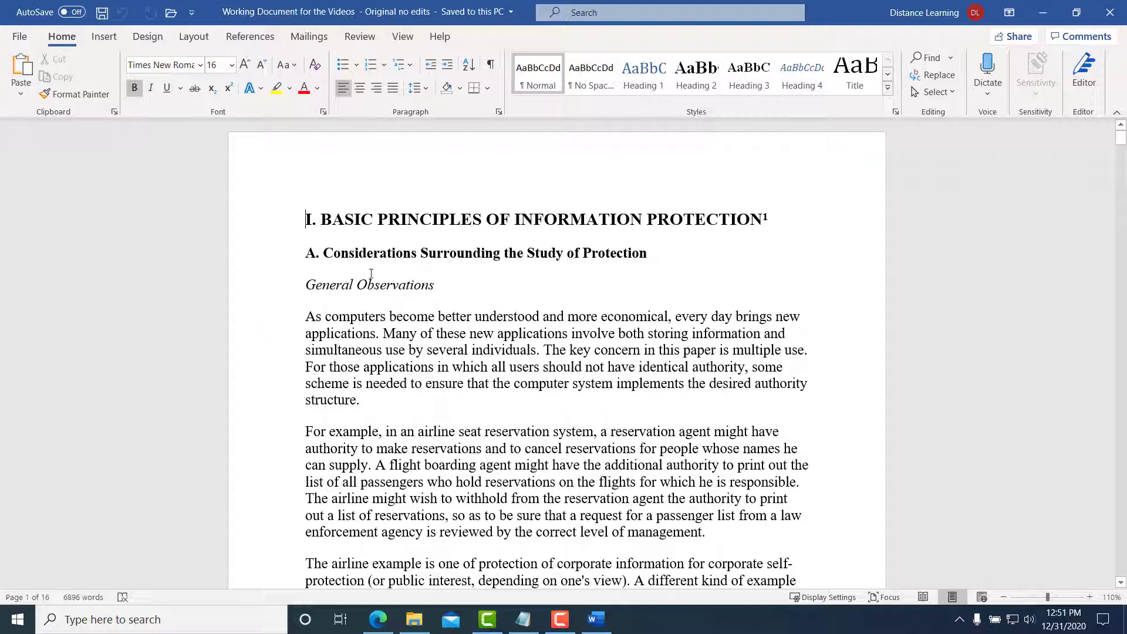
Step: Select the main heading line 'I. BASIC PRINCIPLES OF INFORMATION PROTECTION'
triple_click(338, 223)
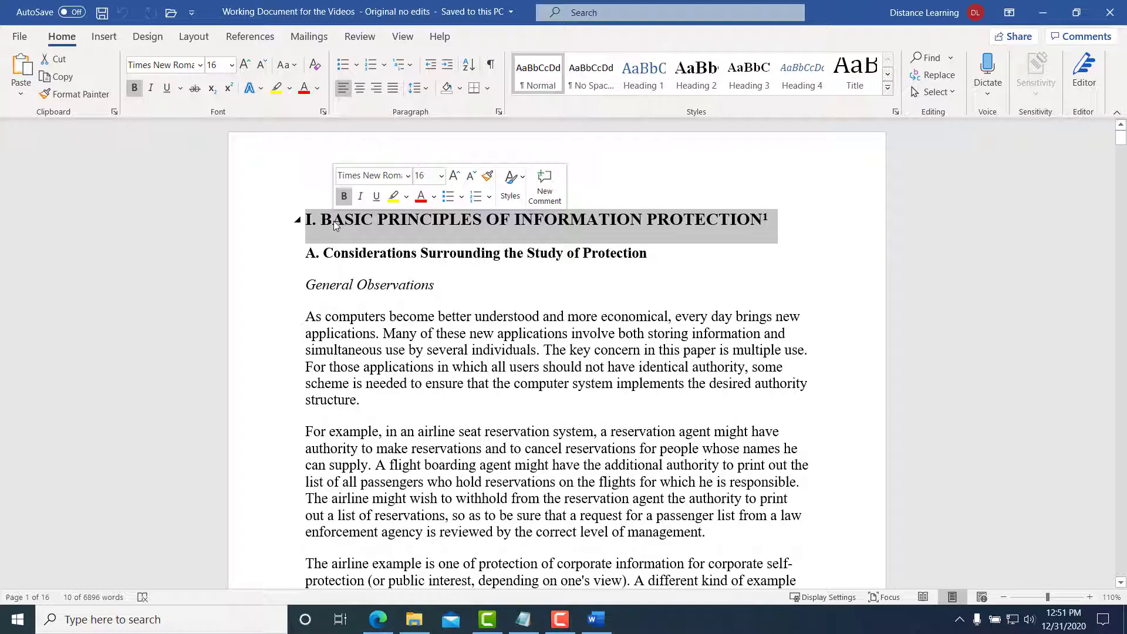
triple_click(333, 220)
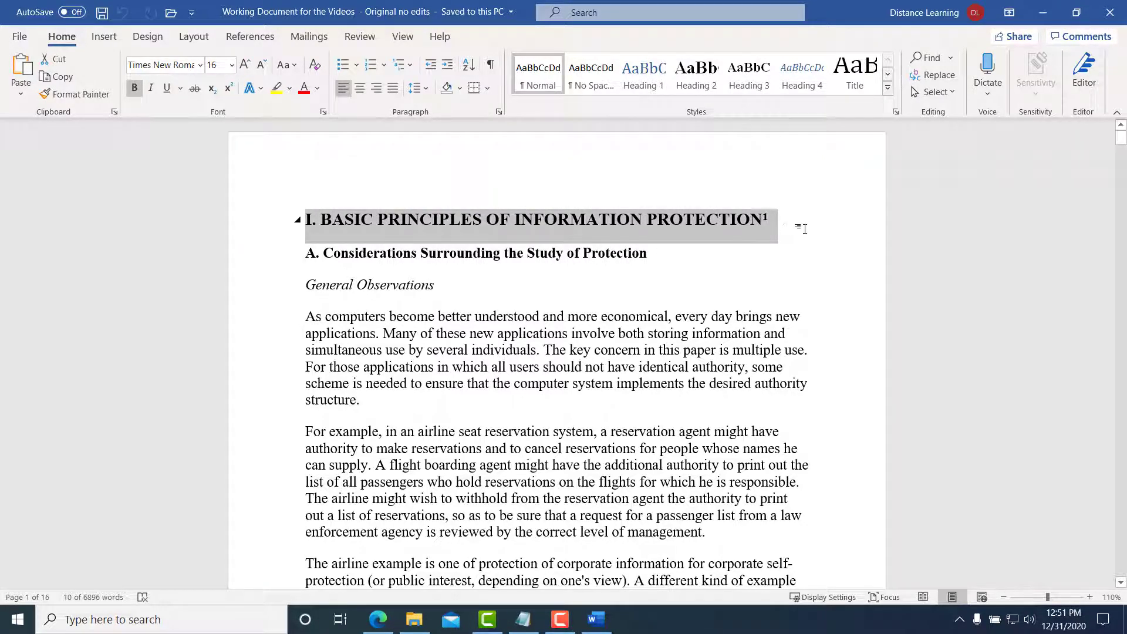
left_click_drag(804, 229, 285, 210)
left_click(421, 335)
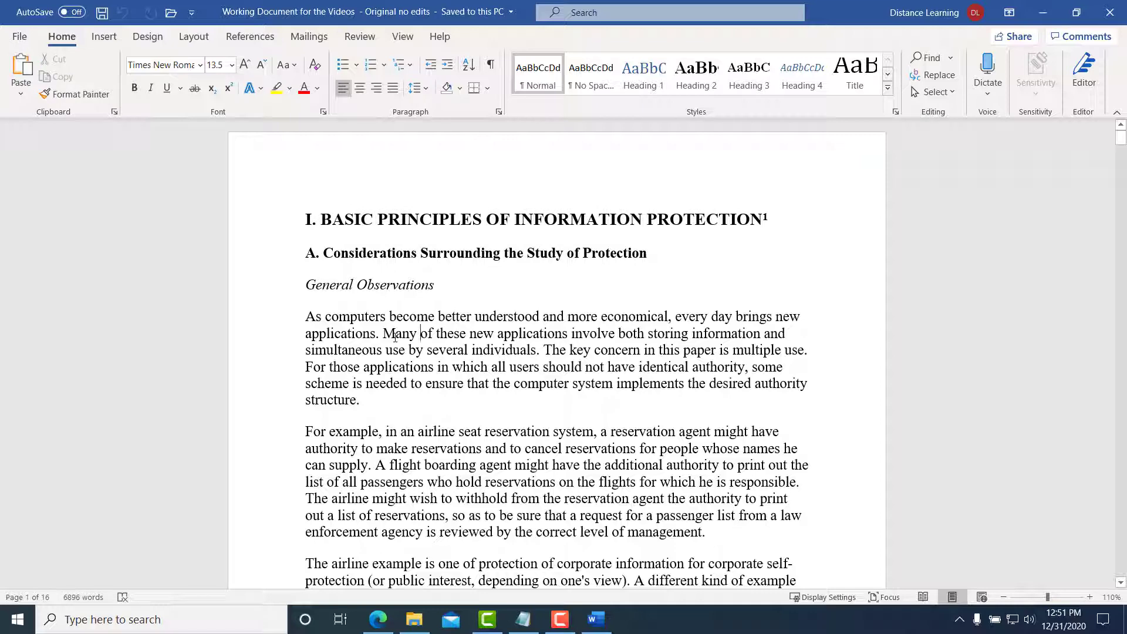
Step: Select the first paragraph, the word 'Many', single lines, and finally the whole document
triple_click(396, 336)
double_click(395, 337)
triple_click(395, 340)
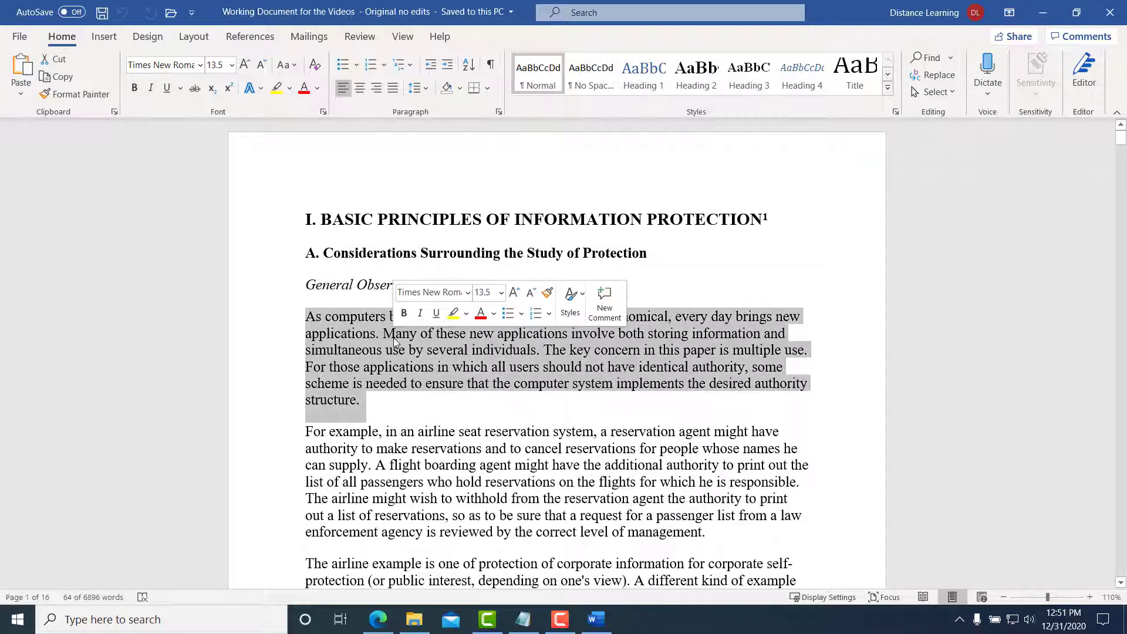
left_click(266, 371)
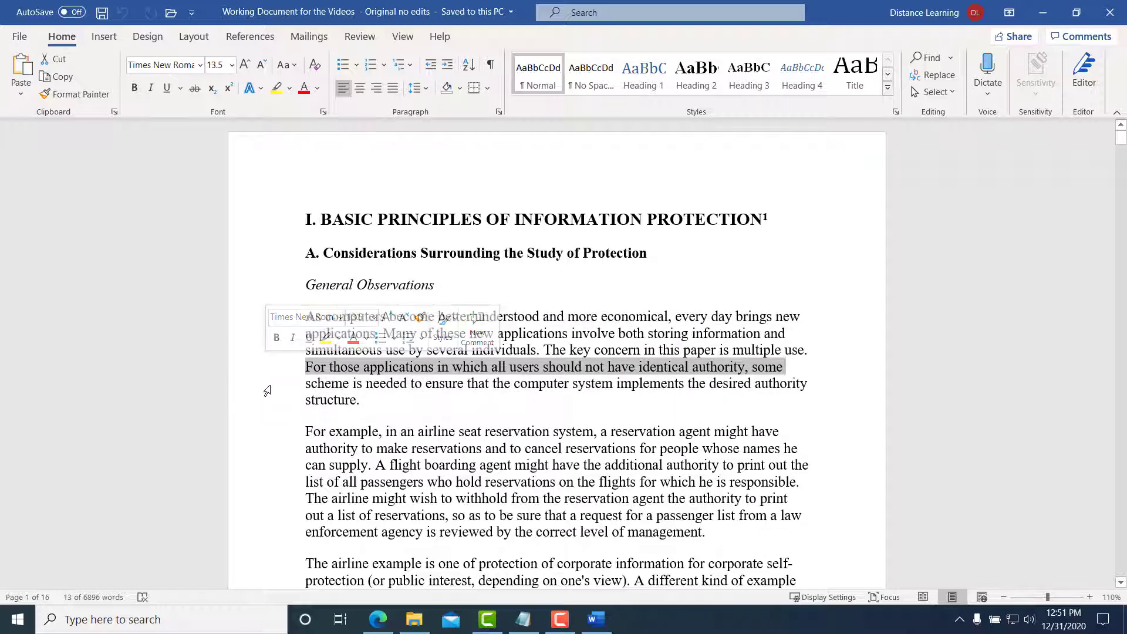
left_click(259, 389)
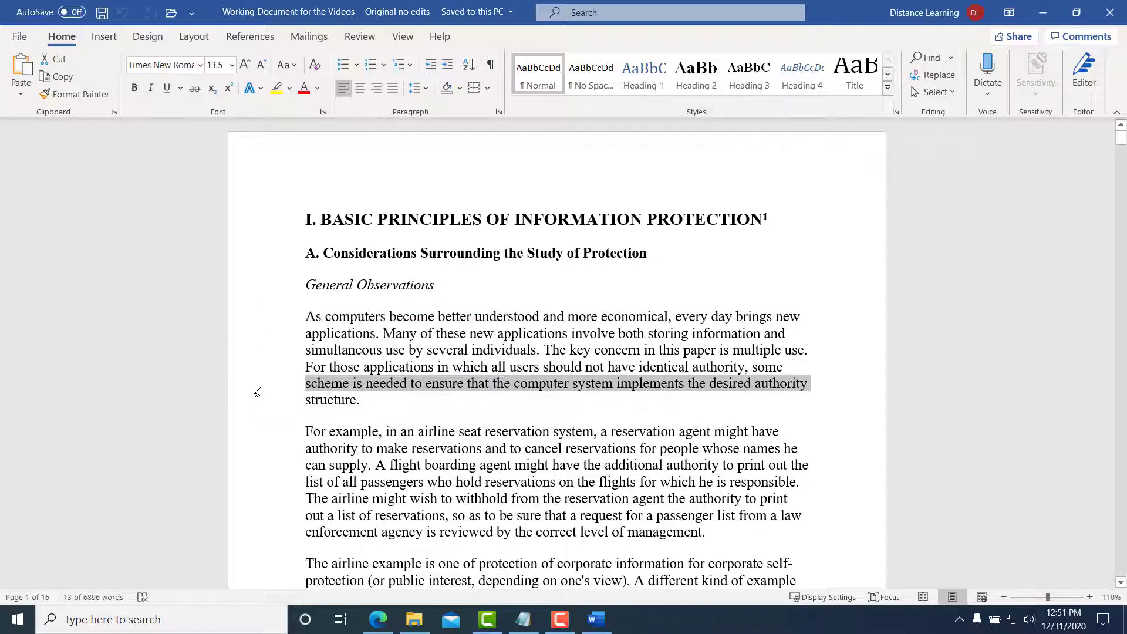
triple_click(259, 392)
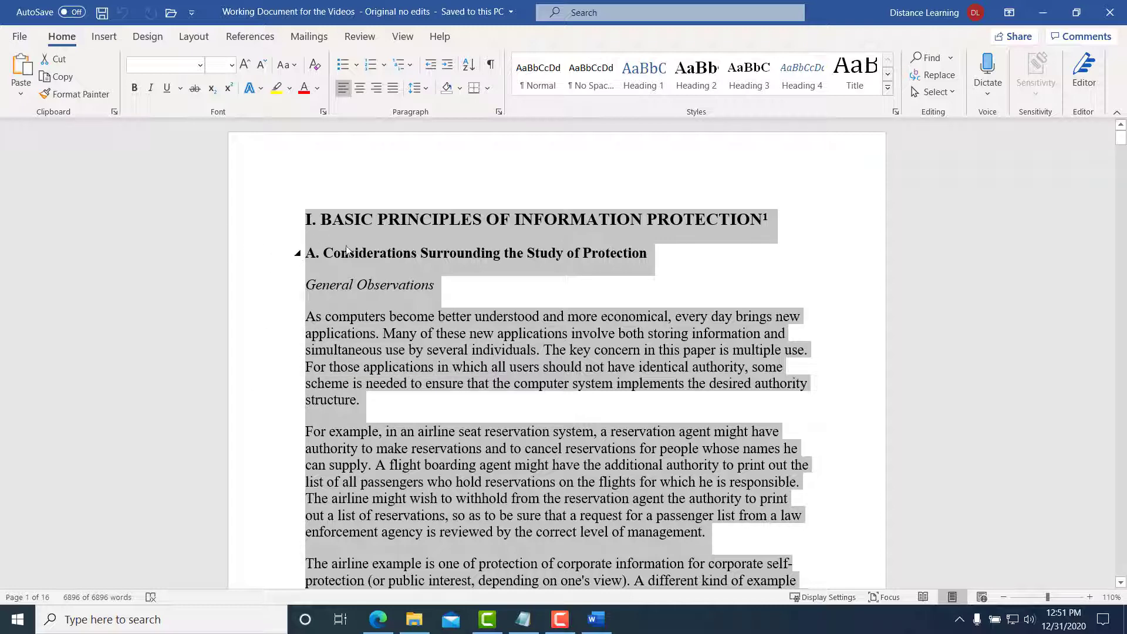
Step: Select all of the document's text
left_click(310, 226)
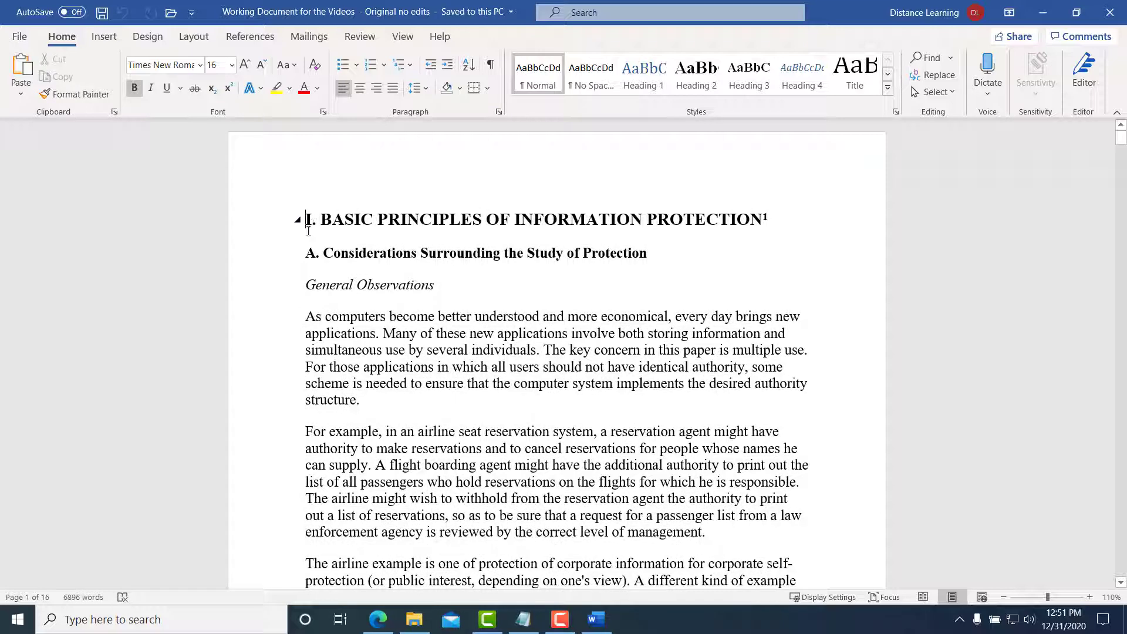
left_click_drag(308, 230, 380, 531)
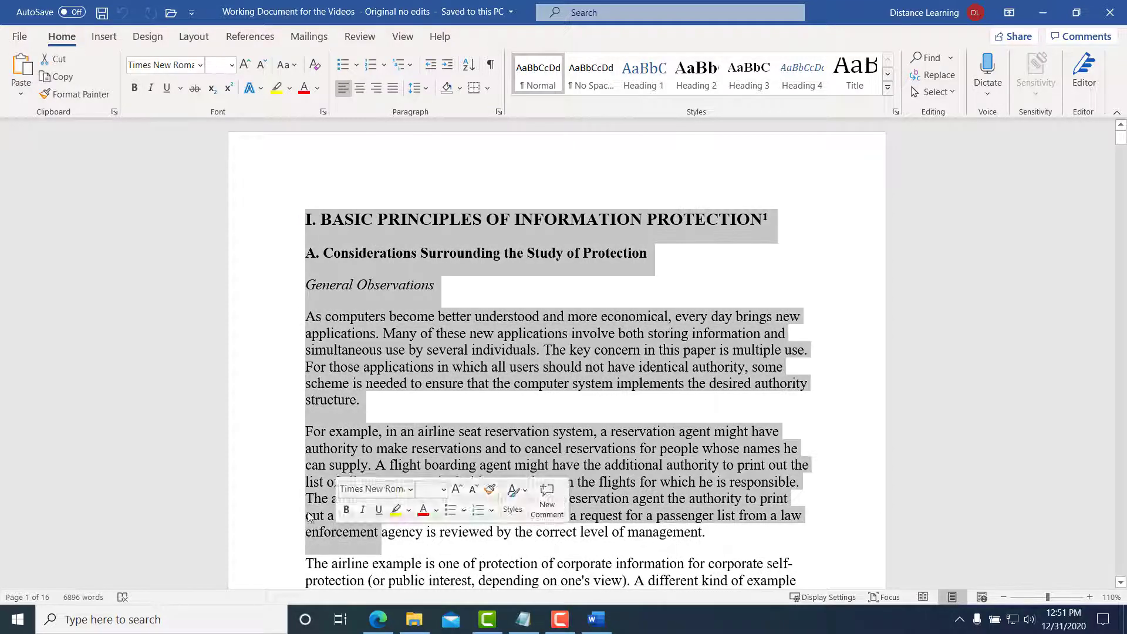
double_click(256, 435)
triple_click(256, 435)
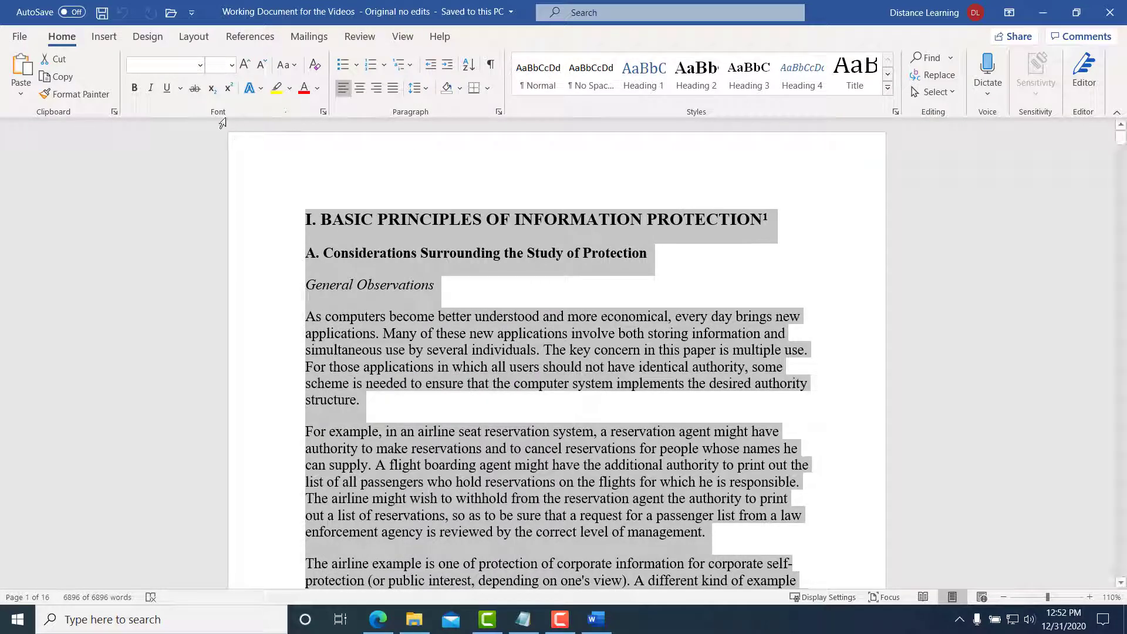
Step: Apply the Calibri font at size 11 to the whole document
left_click(201, 65)
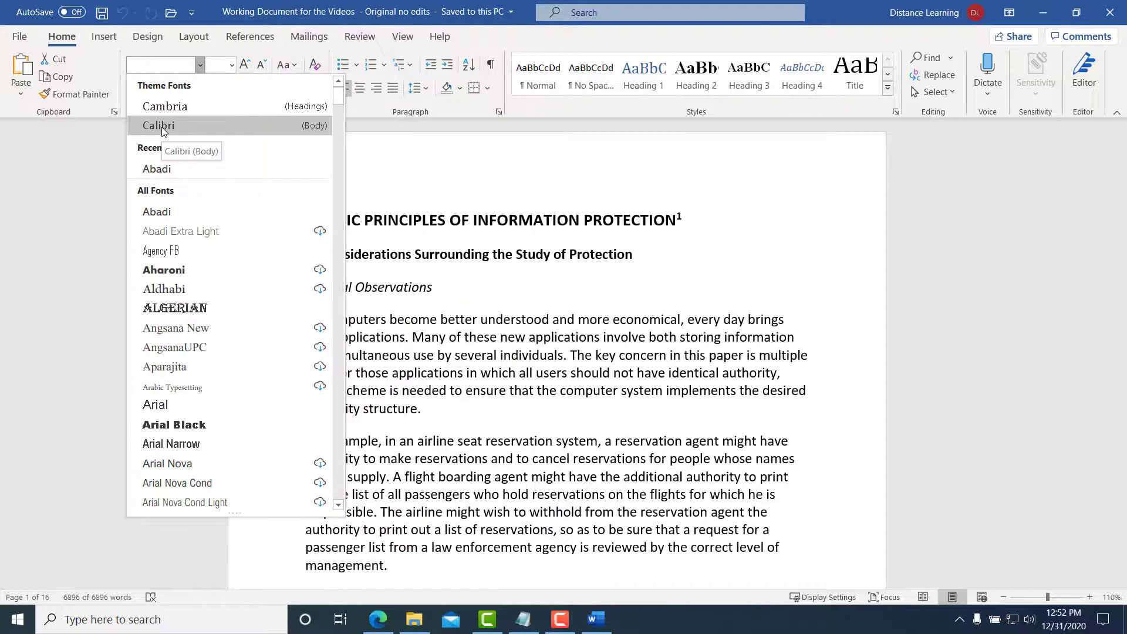
left_click(163, 125)
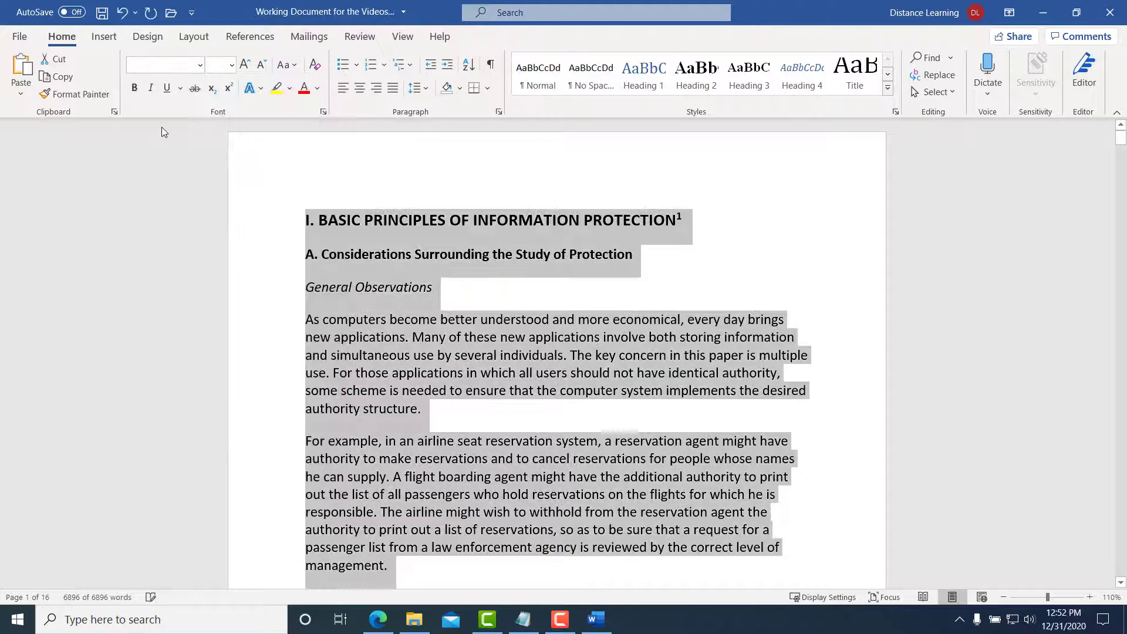
left_click(200, 65)
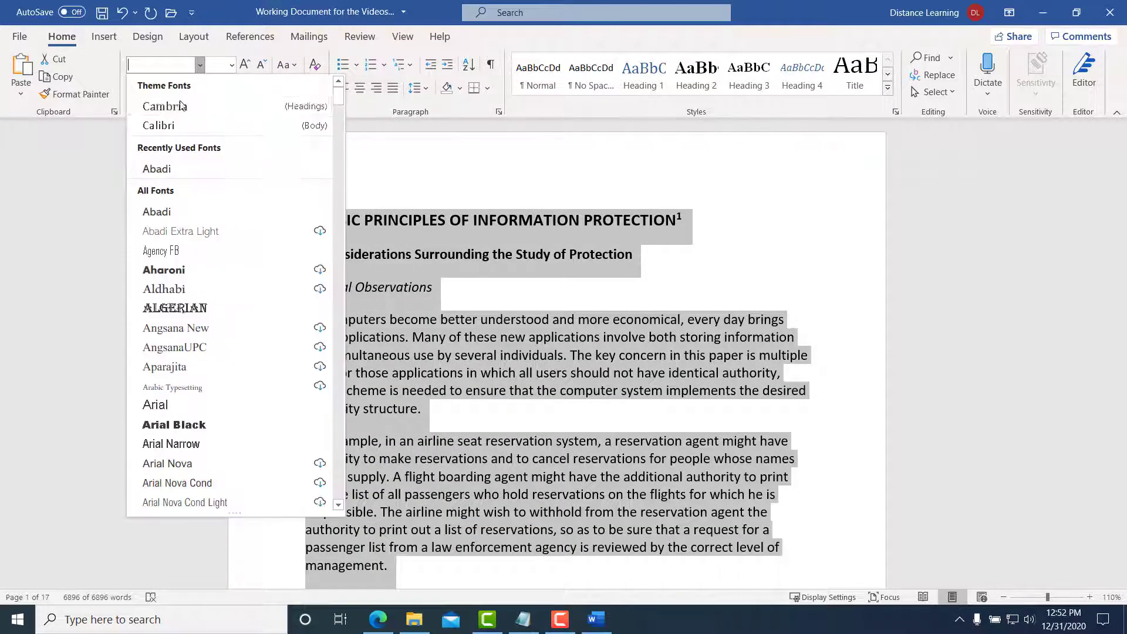
left_click(165, 126)
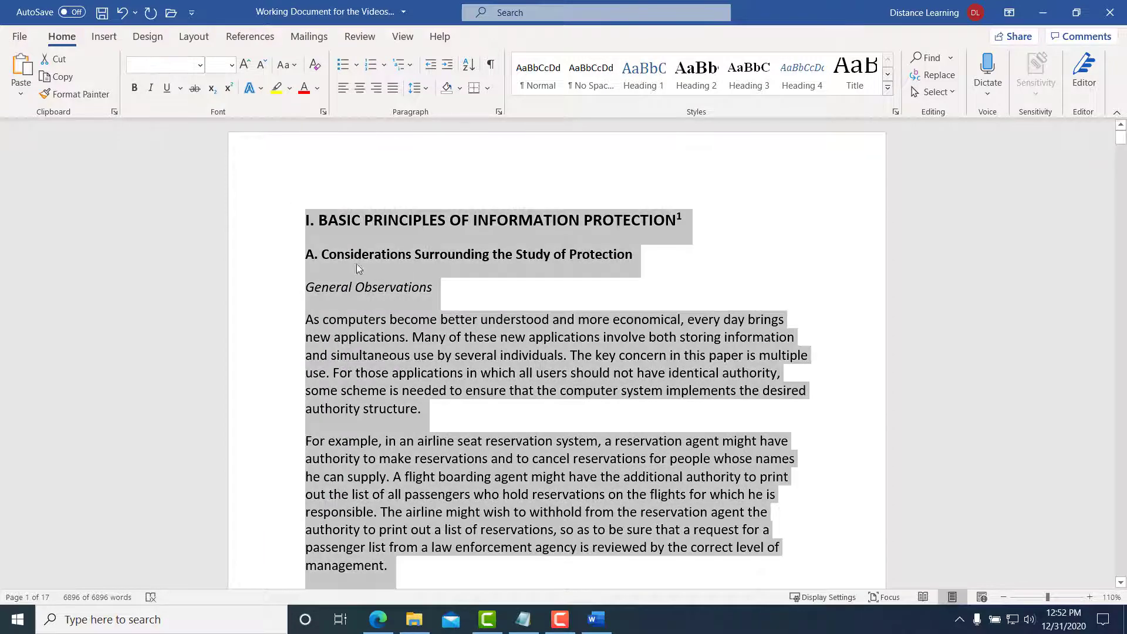
left_click(231, 65)
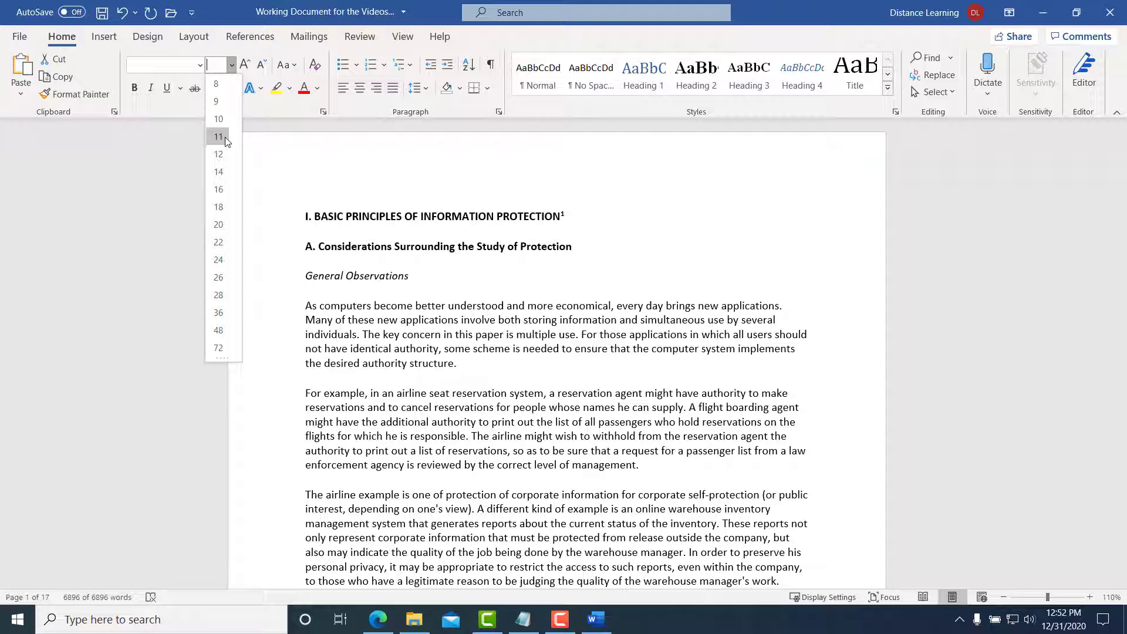
left_click(226, 137)
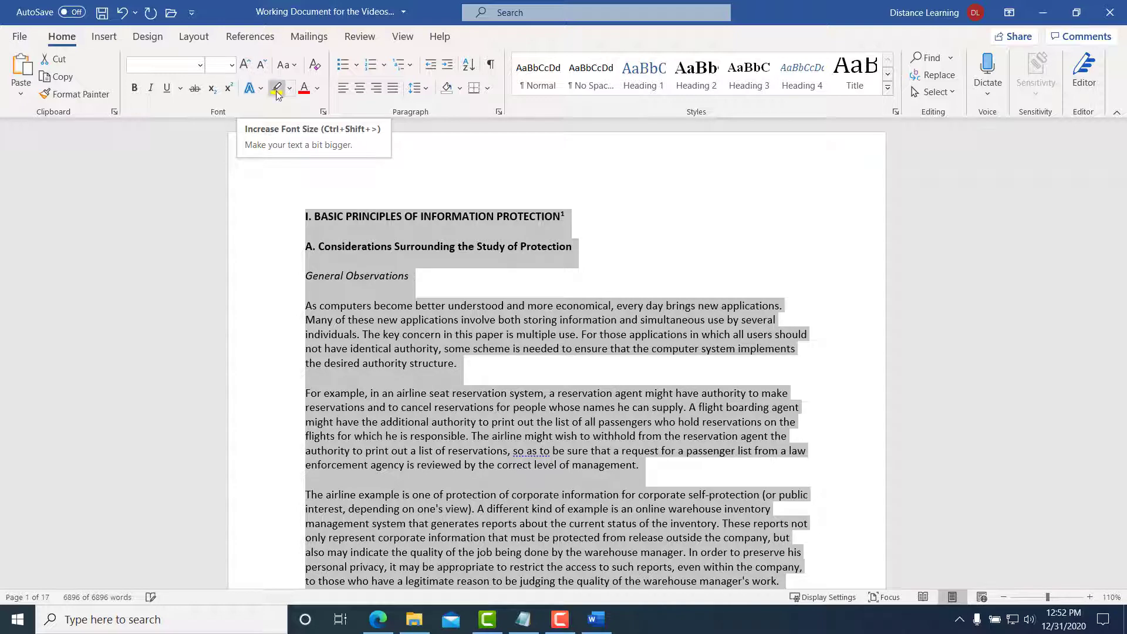
left_click(452, 285)
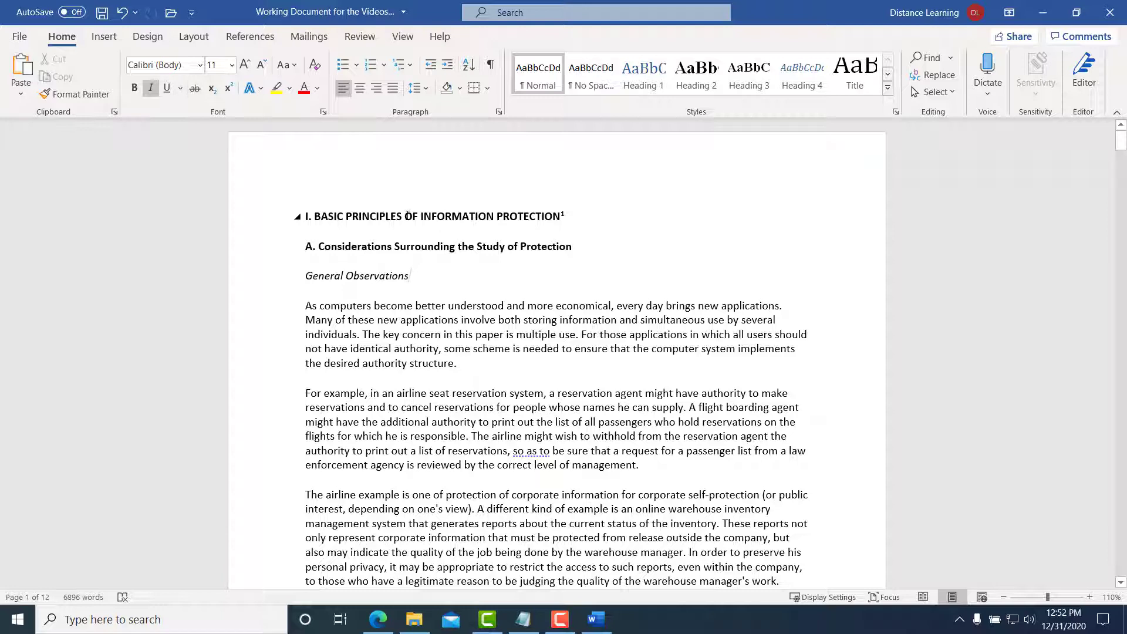
triple_click(407, 221)
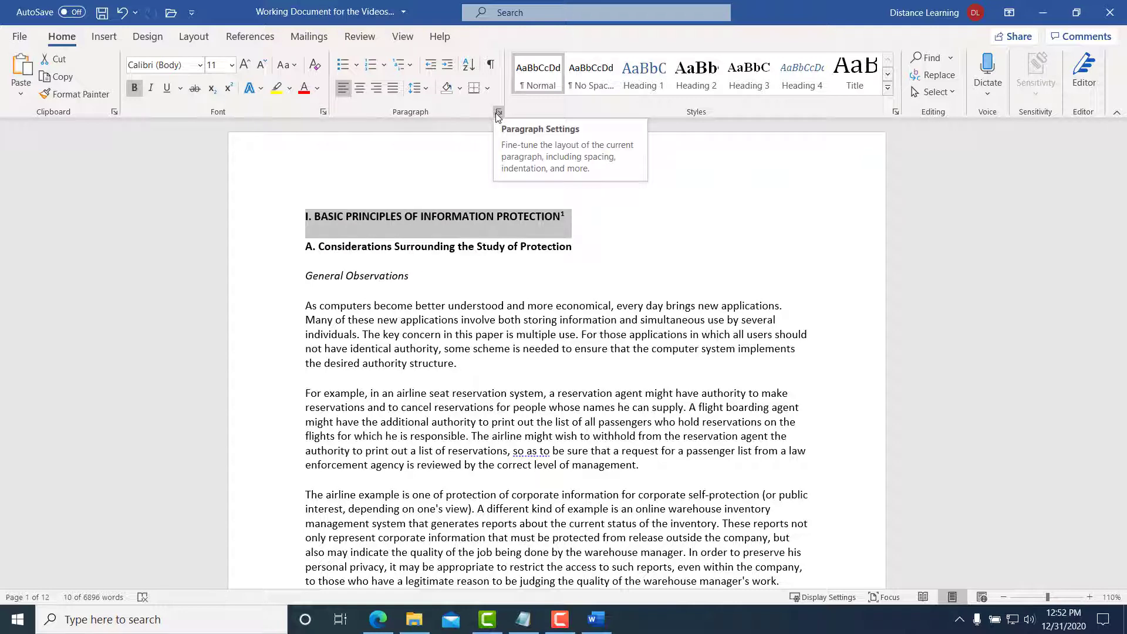
left_click(324, 112)
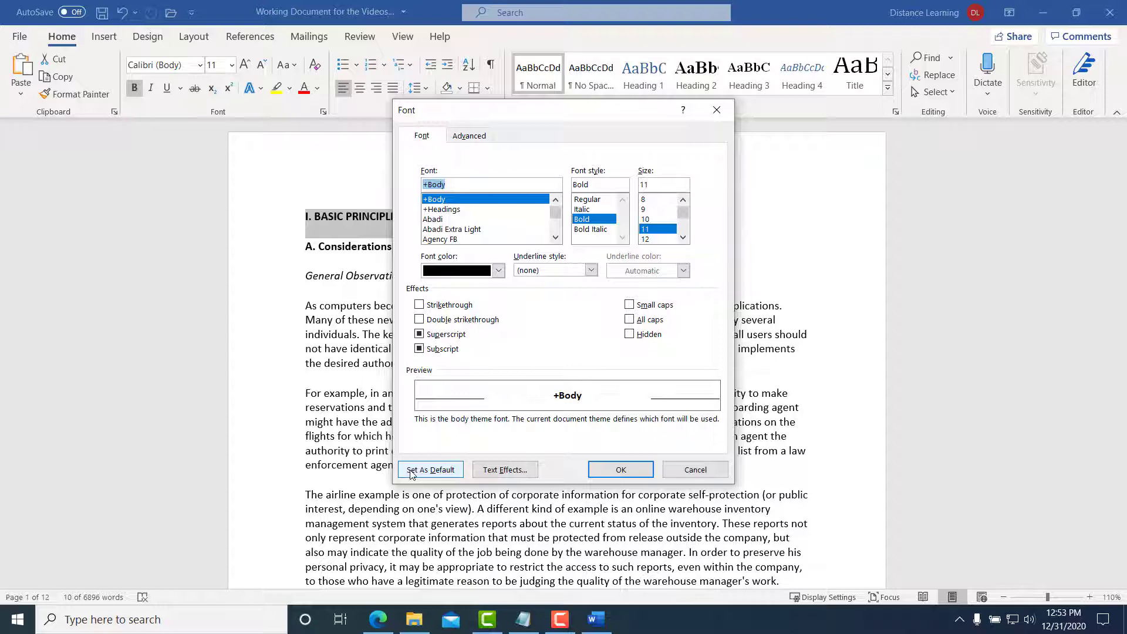
left_click(623, 470)
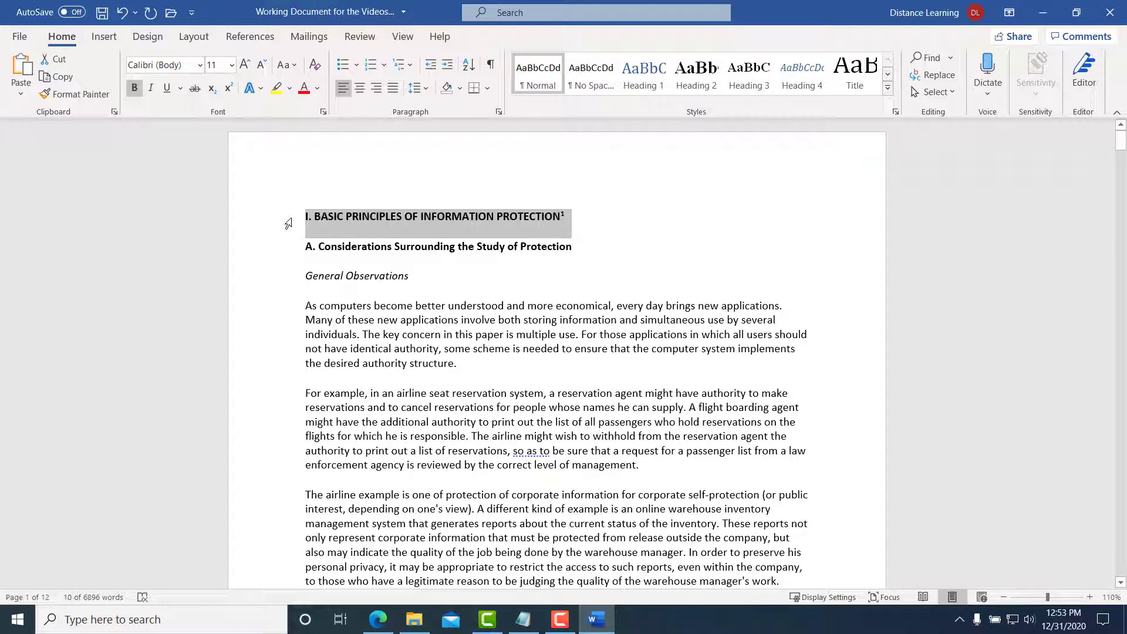
Step: Grow the main heading's font twice to reach 14 pt
left_click(244, 65)
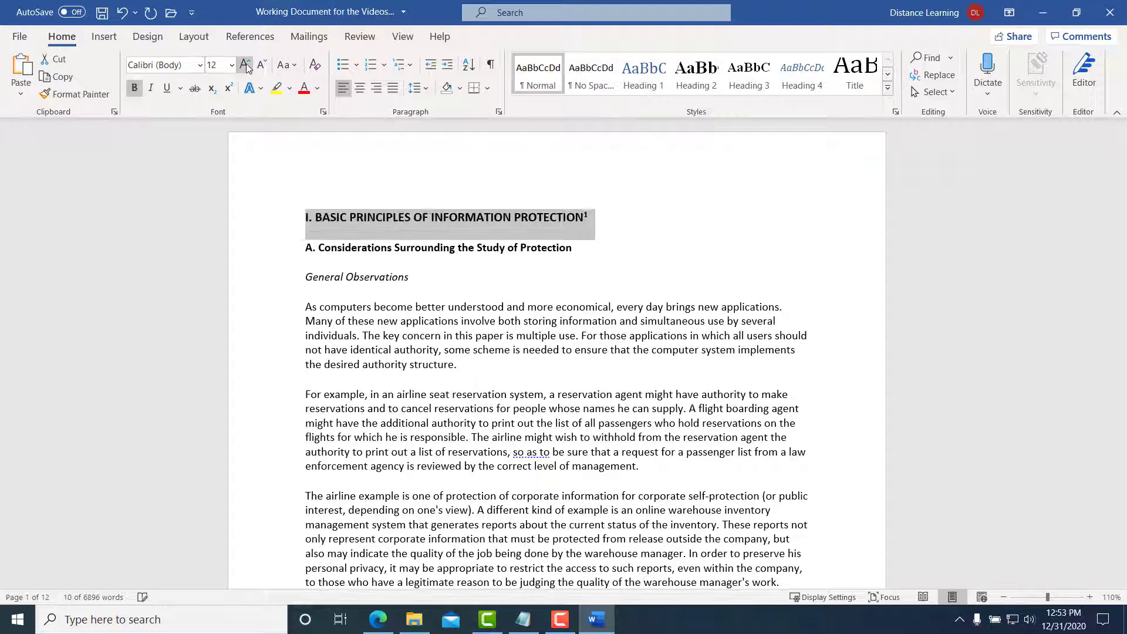
left_click(245, 64)
left_click(365, 219)
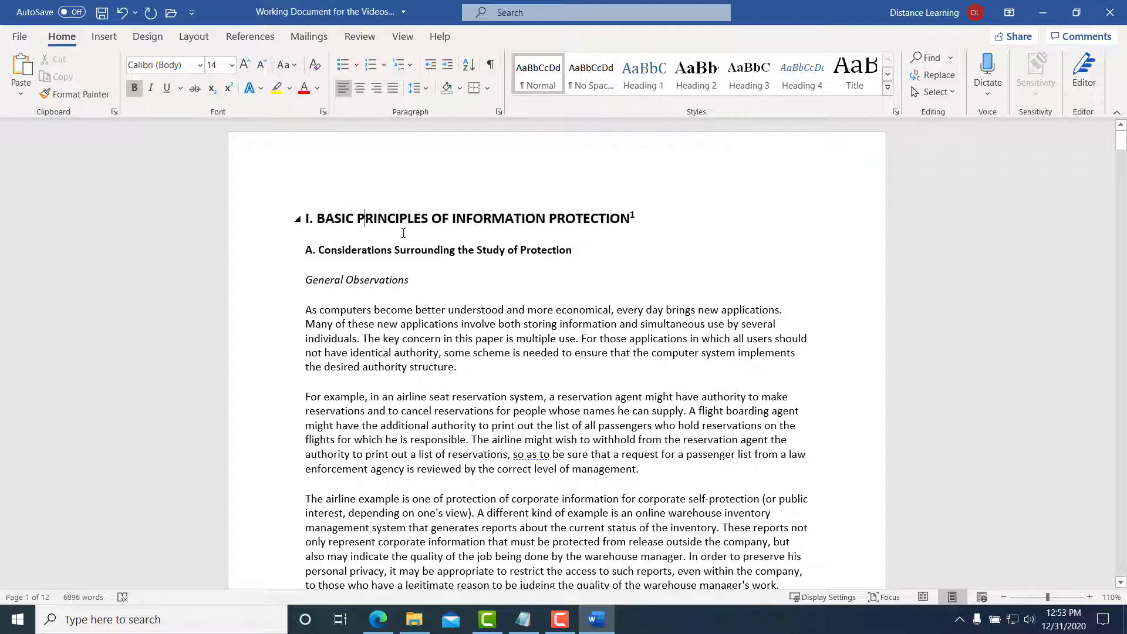
left_click(661, 224)
Step: Select the first body paragraph below the heading
left_click_drag(472, 370, 307, 312)
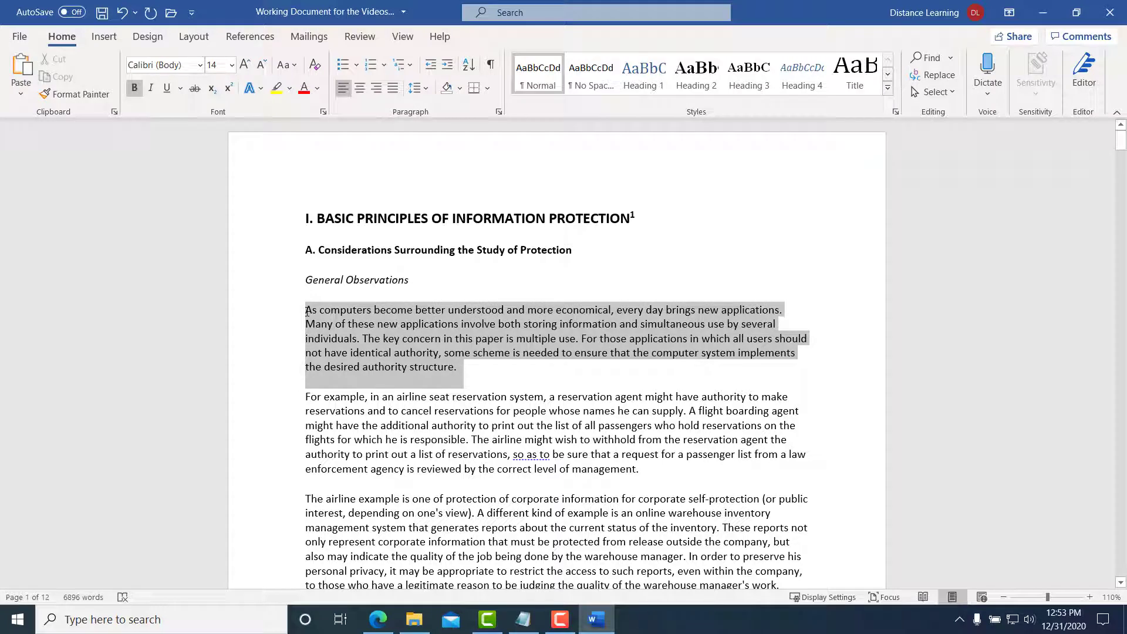
left_click_drag(307, 312, 306, 312)
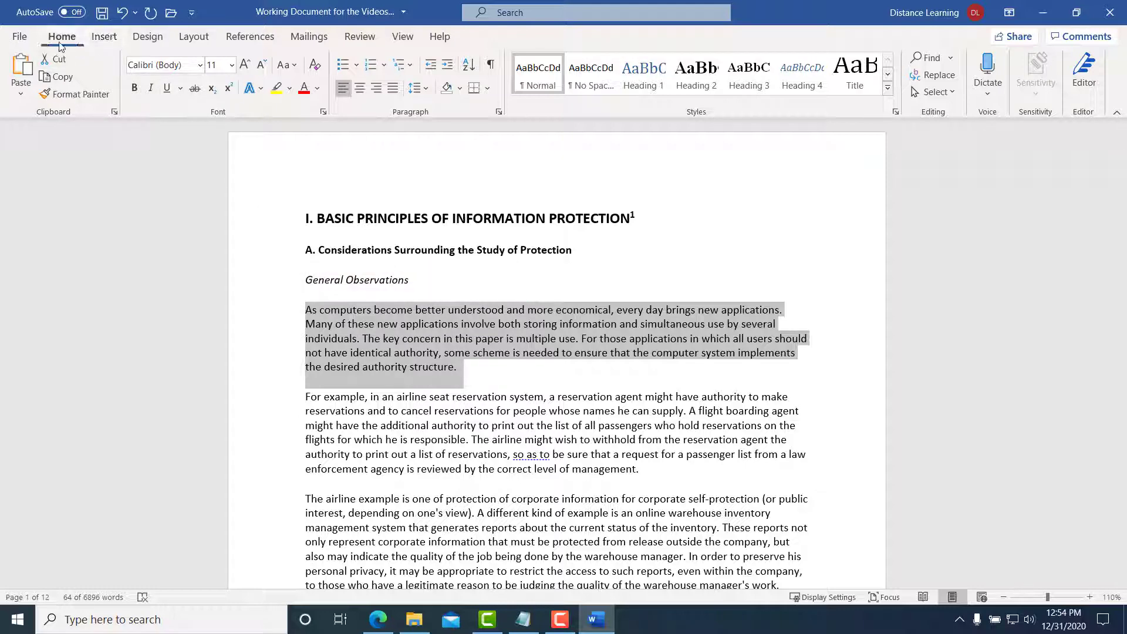
left_click(406, 366)
triple_click(489, 367)
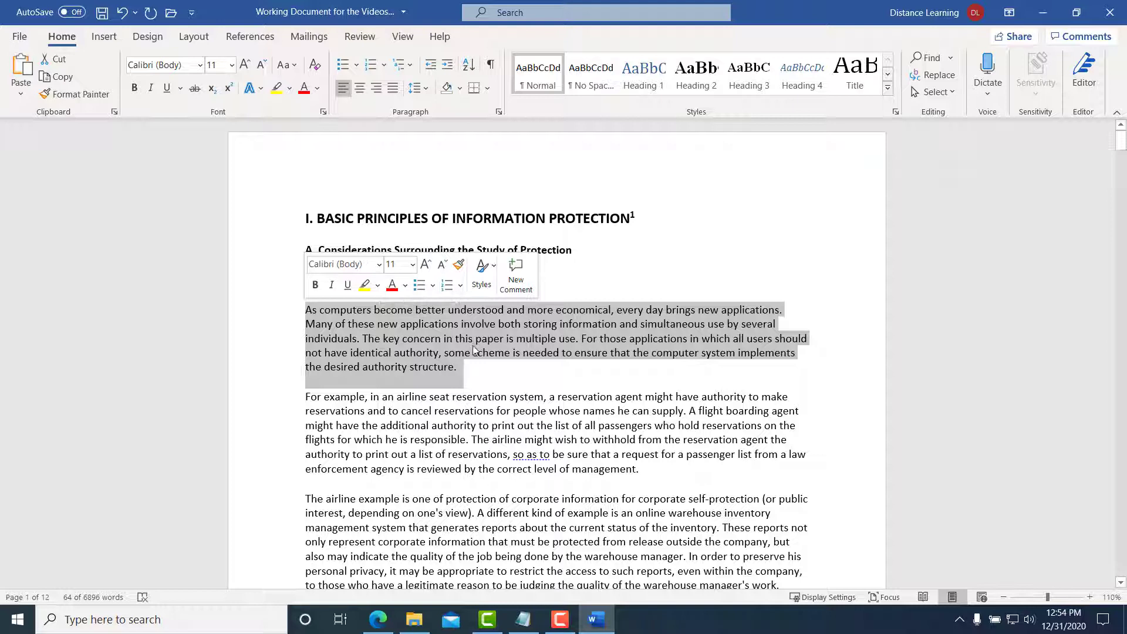
Step: Color the subheading 'A. Considerations Surrounding the Study of Protection' red
left_click(465, 359)
left_click(428, 274)
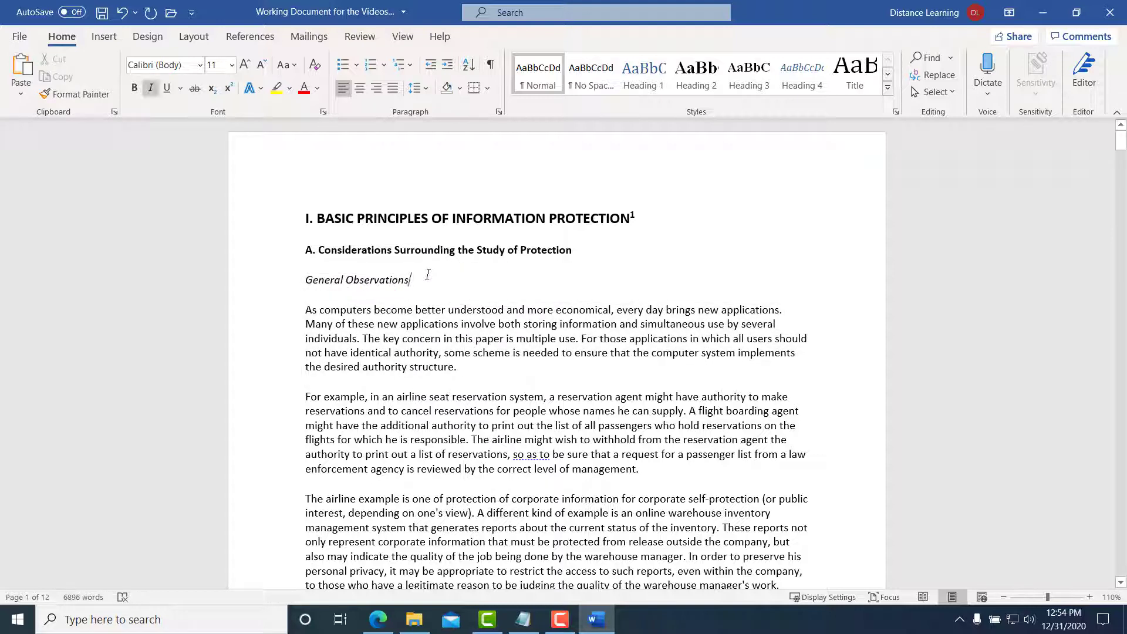
left_click_drag(573, 250, 309, 248)
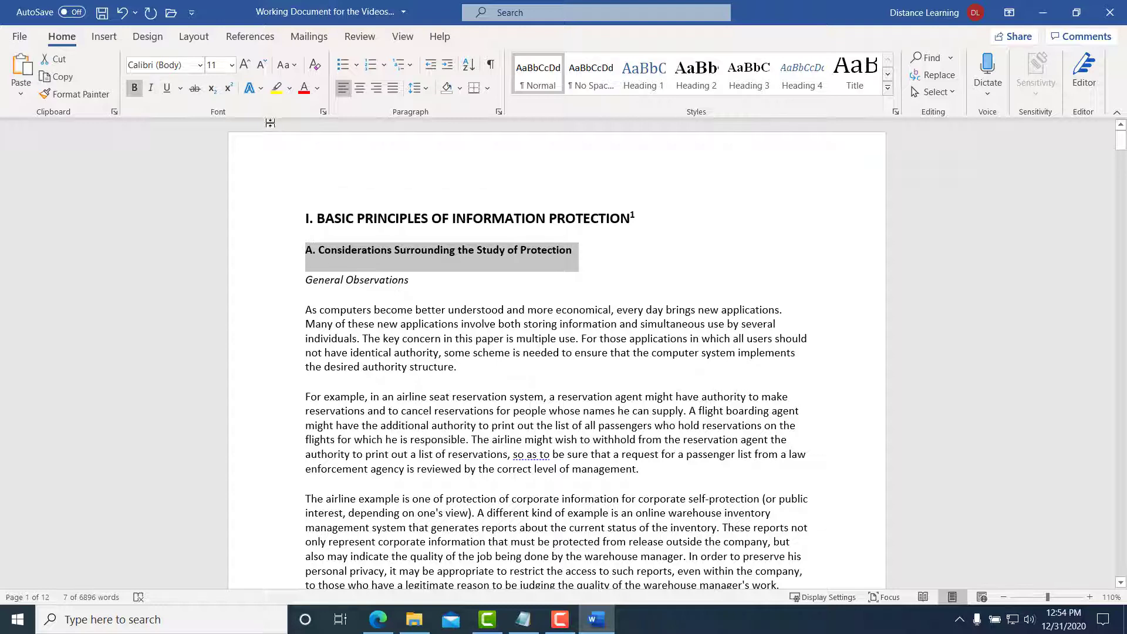
left_click(306, 92)
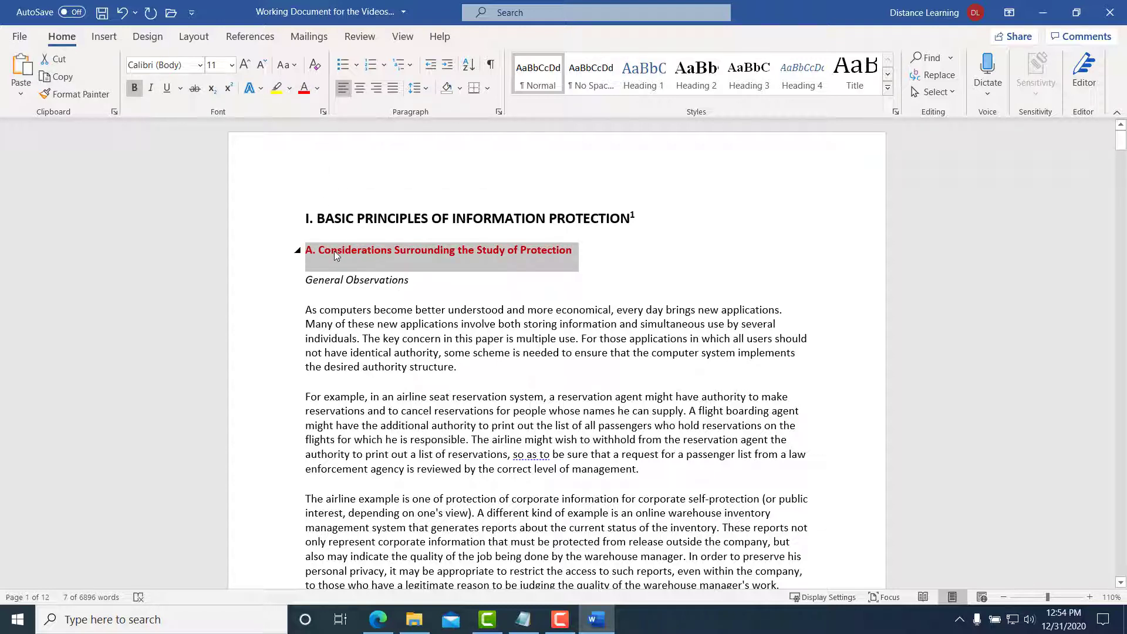
left_click(381, 280)
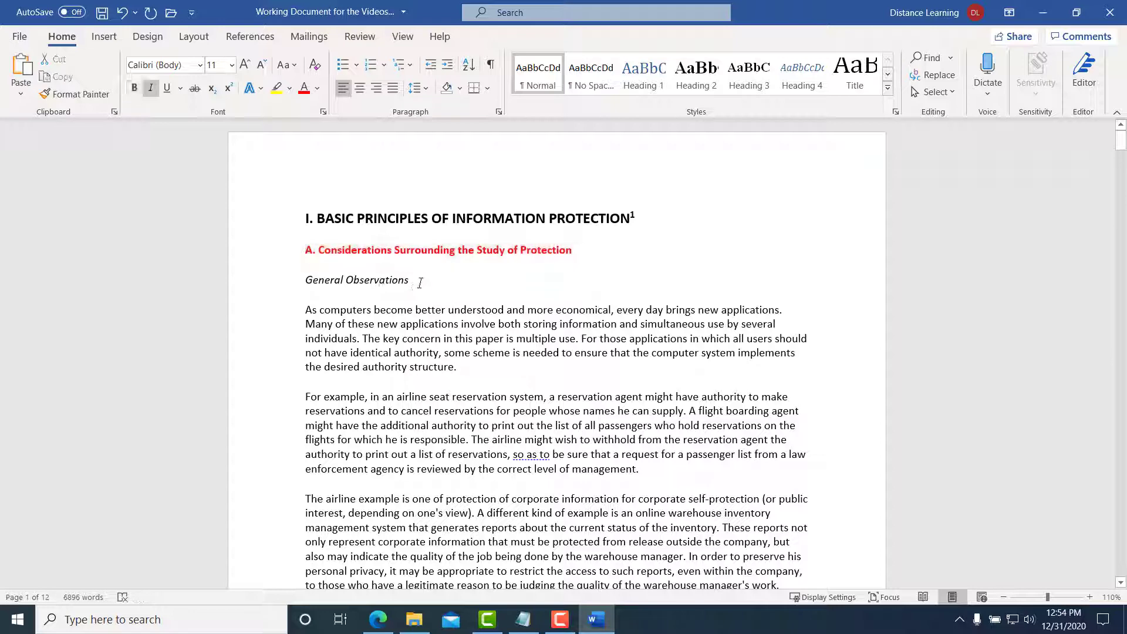
Step: Find and select the '2) Functional Levels of Information Protection' heading, then deselect it
scroll(420, 294, "down", 5)
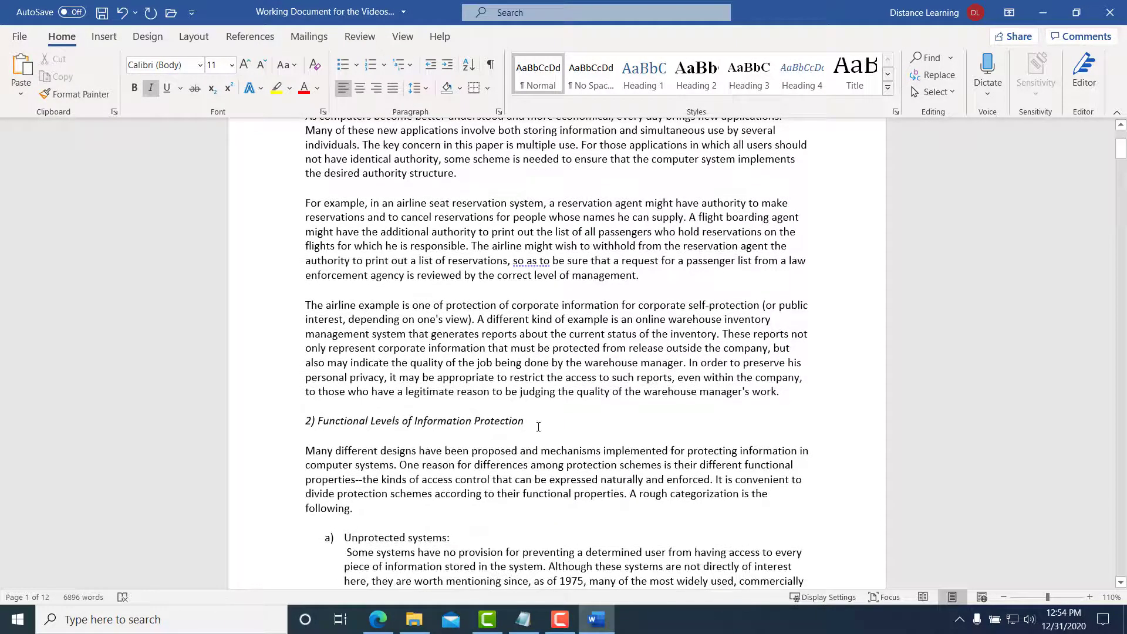
scroll(563, 423, "up", 3)
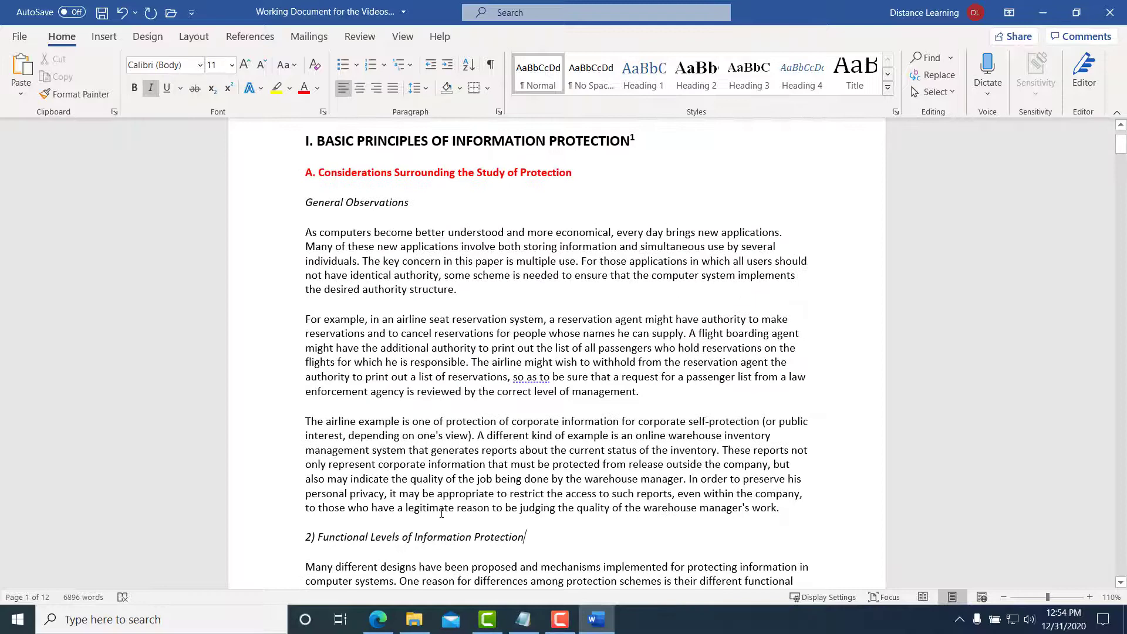
scroll(441, 513, "down", 2)
left_click_drag(528, 460, 280, 462)
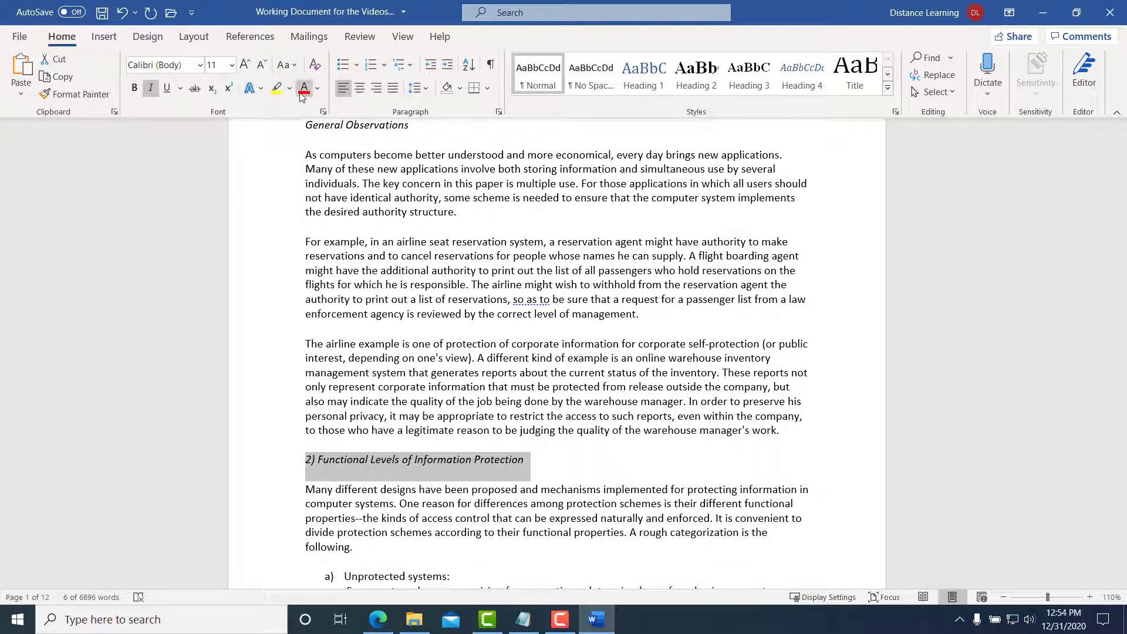
left_click(457, 405)
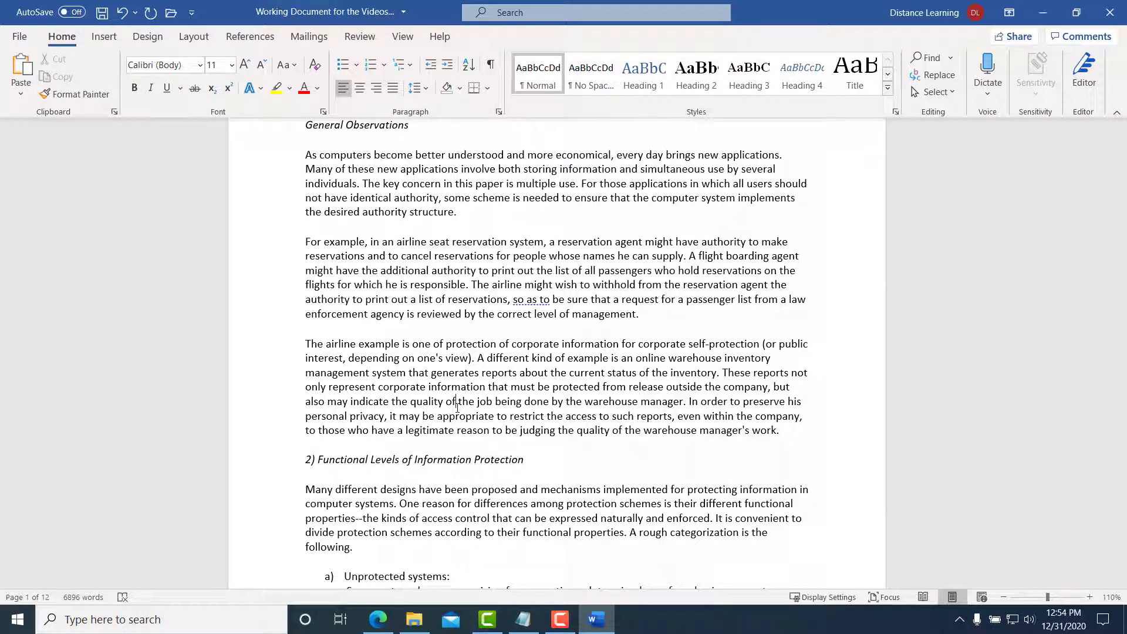
Step: Select the red 'A. Considerations' subheading and locate the '2) Functional Levels' heading
scroll(458, 411, "up", 5)
left_click(482, 250)
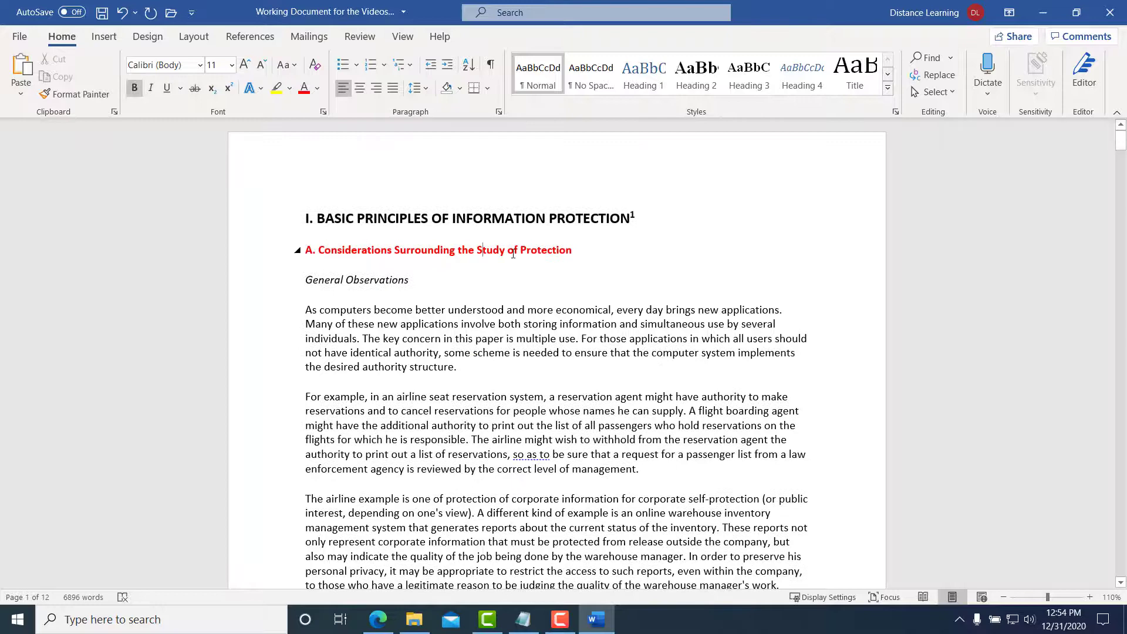
left_click_drag(596, 249, 307, 248)
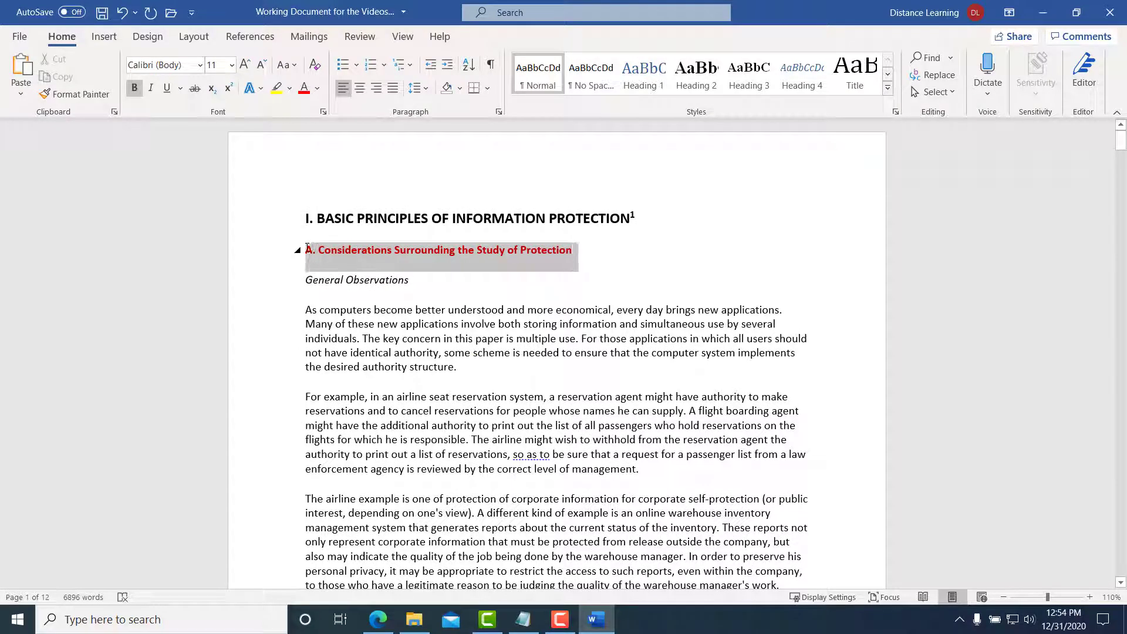
scroll(442, 485, "down", 1)
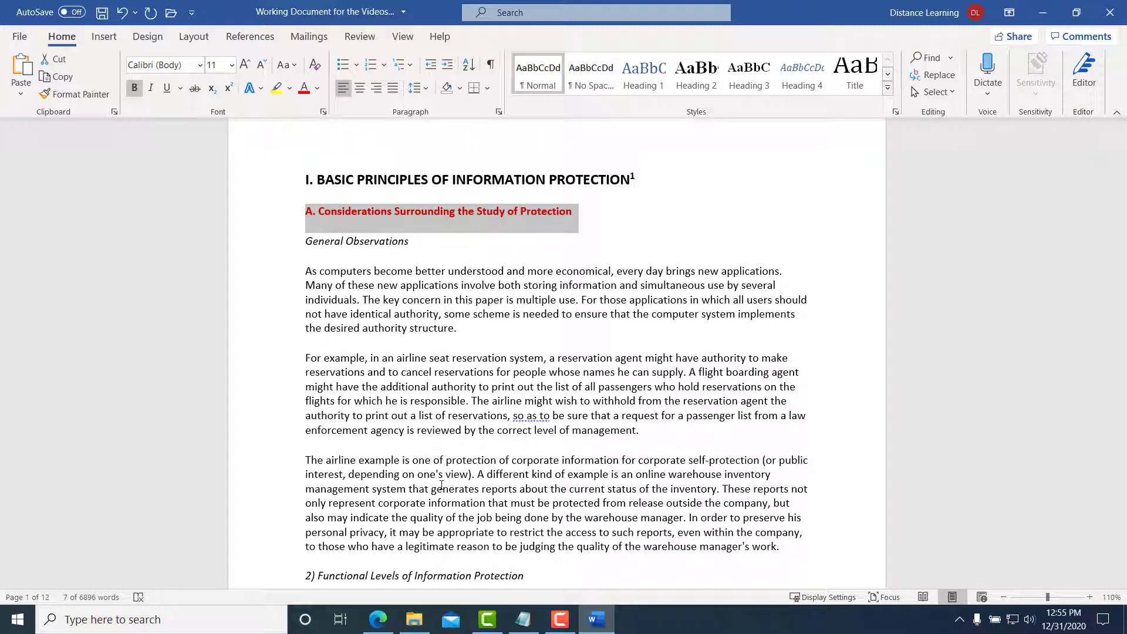
left_click(626, 224)
left_click_drag(578, 213, 308, 209)
scroll(410, 352, "down", 3)
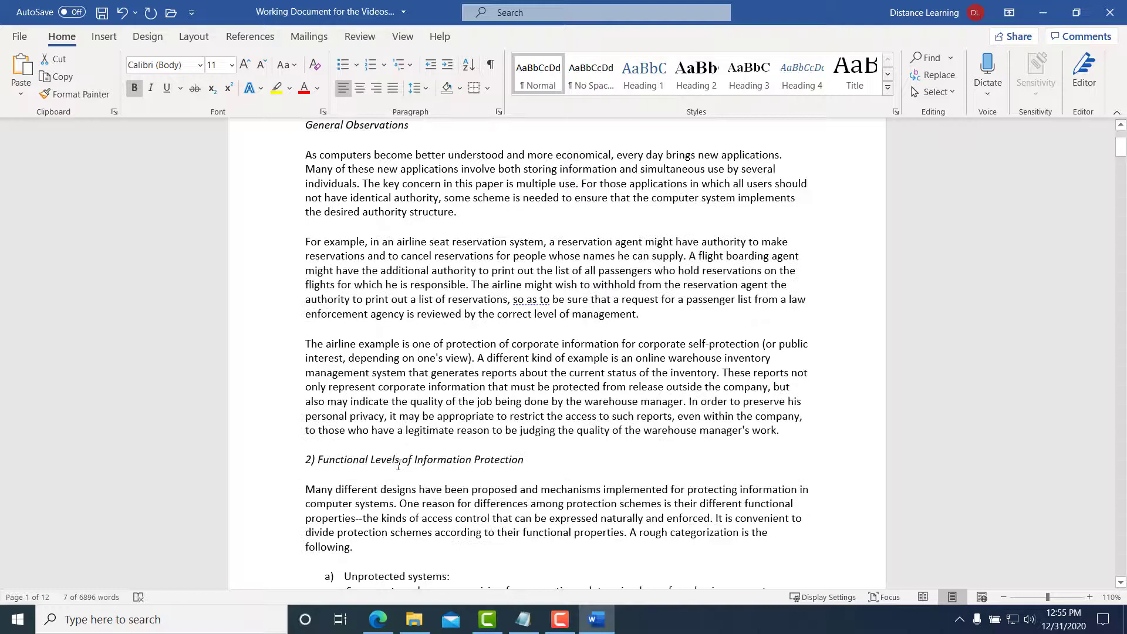
left_click(401, 459)
left_click(574, 462)
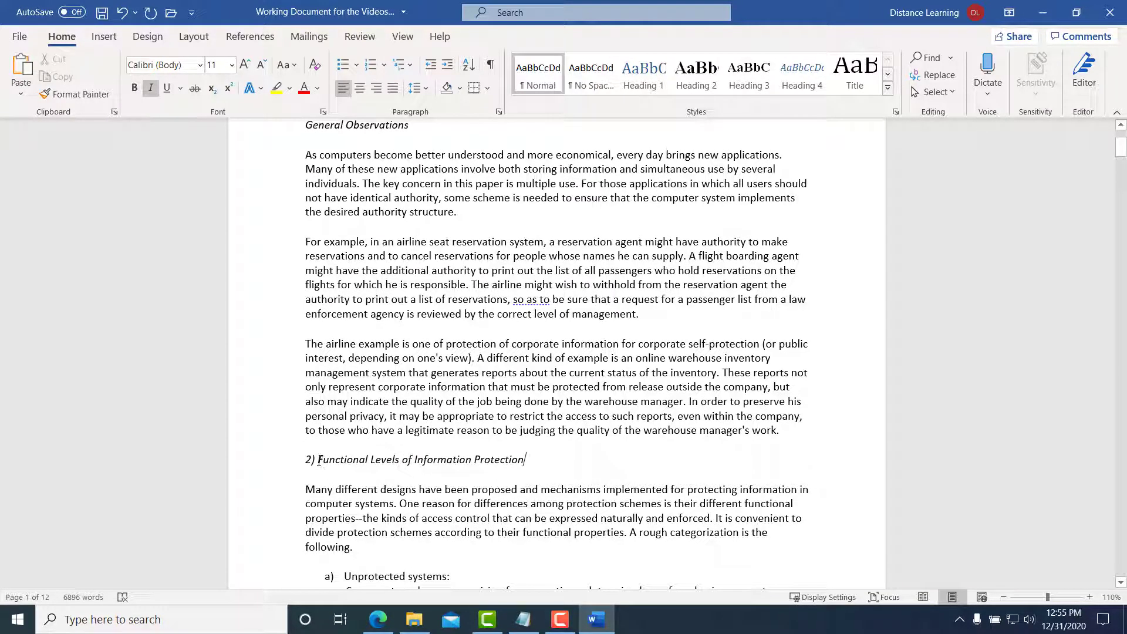
scroll(470, 434, "up", 4)
left_click(576, 250)
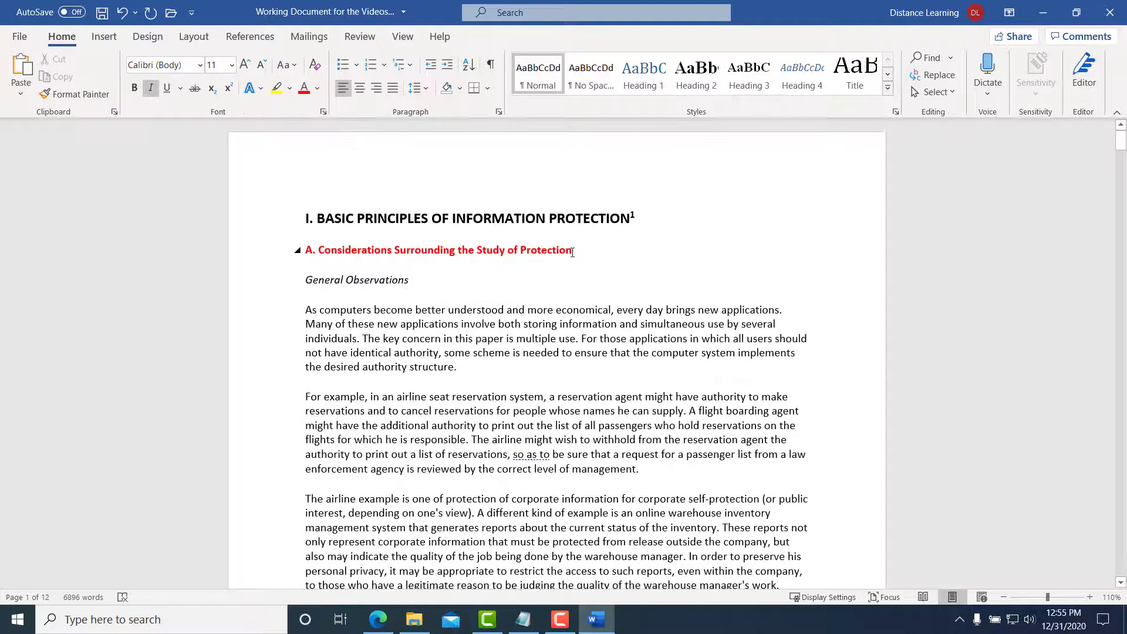
Step: Copy the red bold formatting onto '2) Functional Levels of Information Protection' with Format Painter
left_click_drag(531, 245, 309, 247)
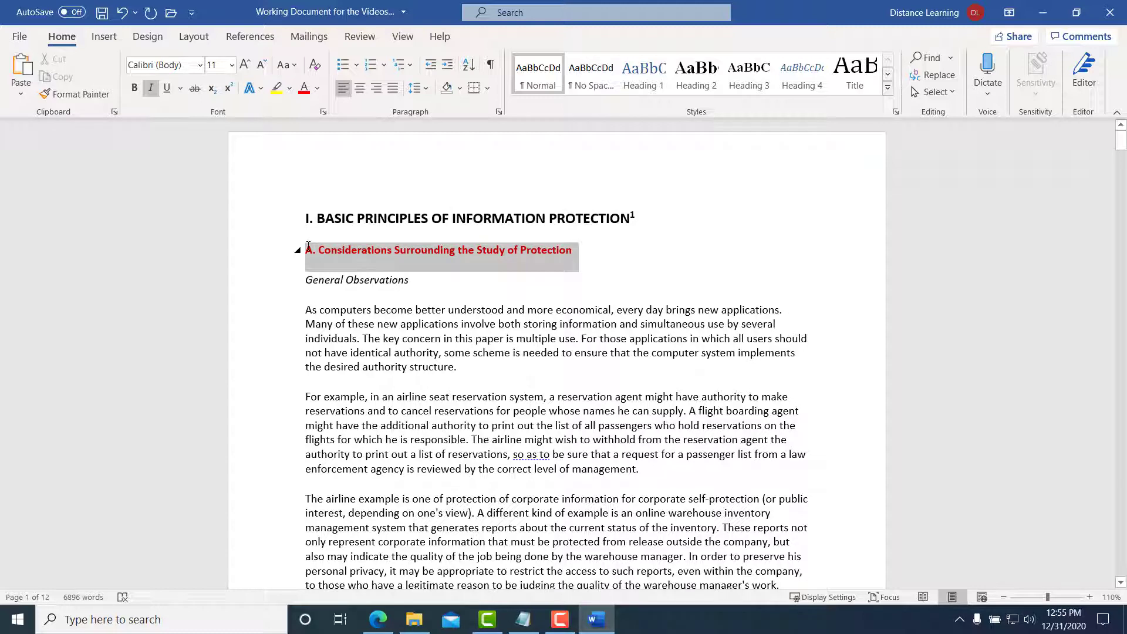
left_click(75, 94)
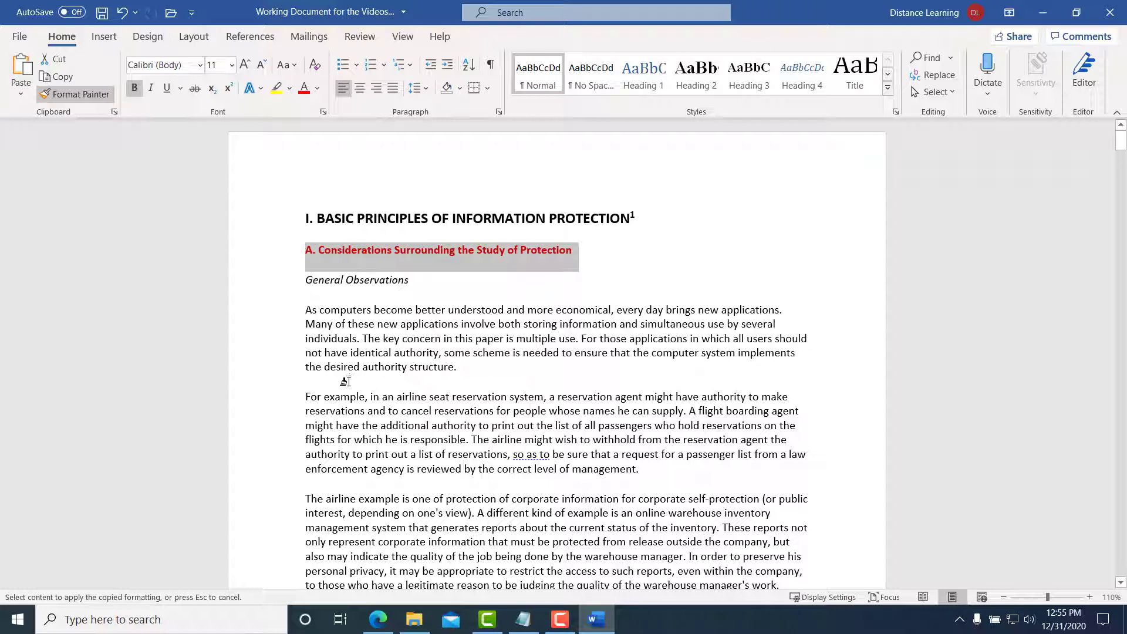
scroll(517, 361, "down", 3)
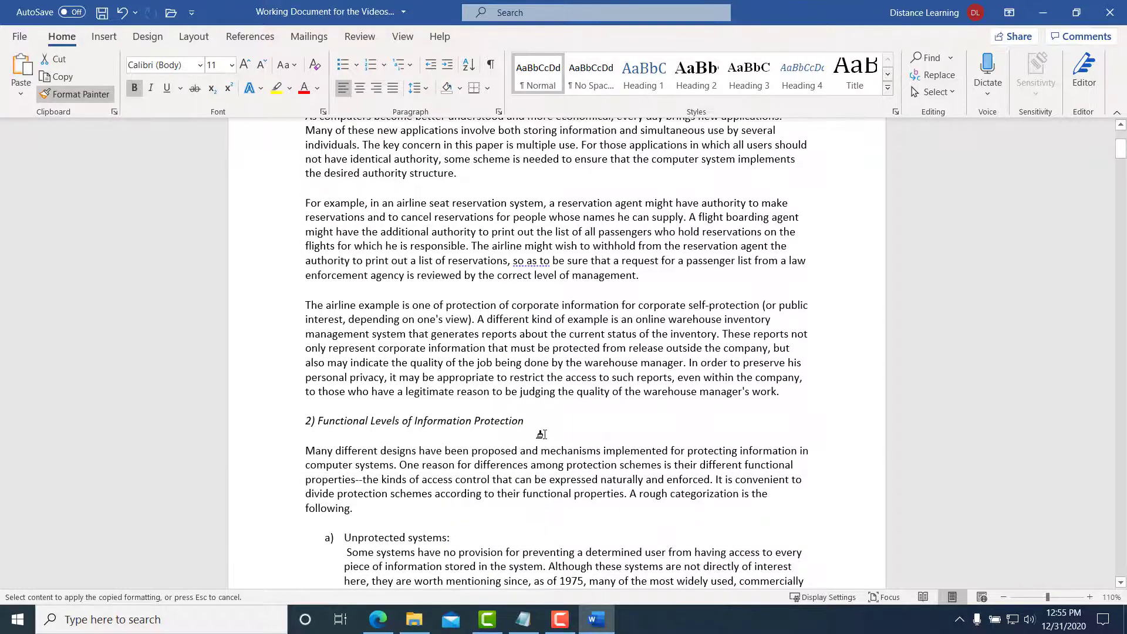
left_click_drag(524, 421, 304, 415)
left_click(540, 409)
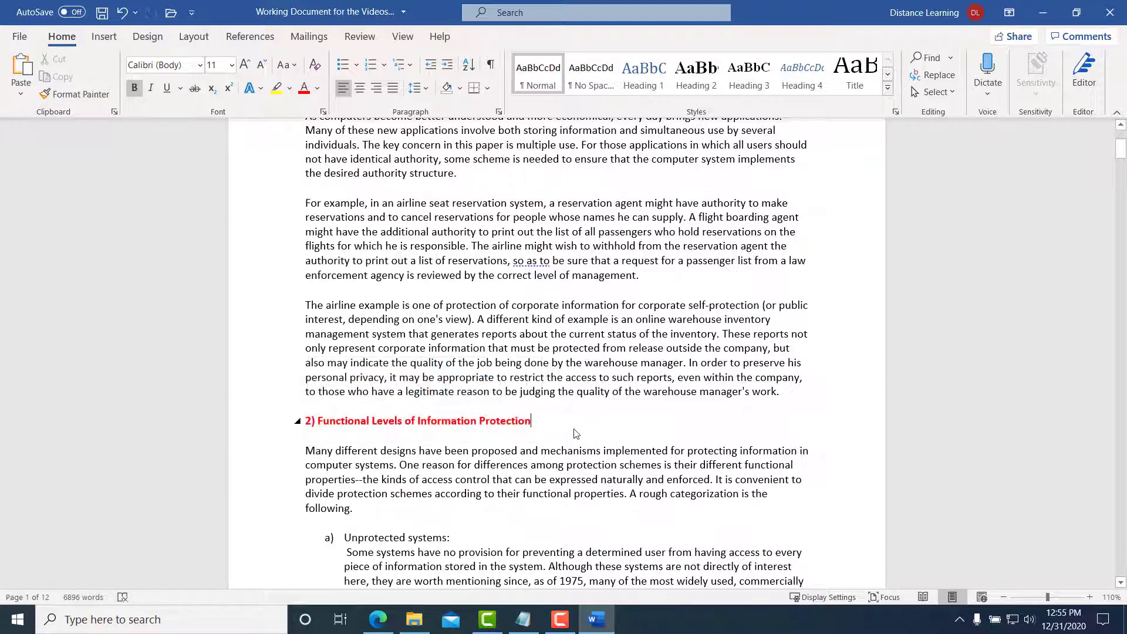
scroll(540, 410, "up", 3)
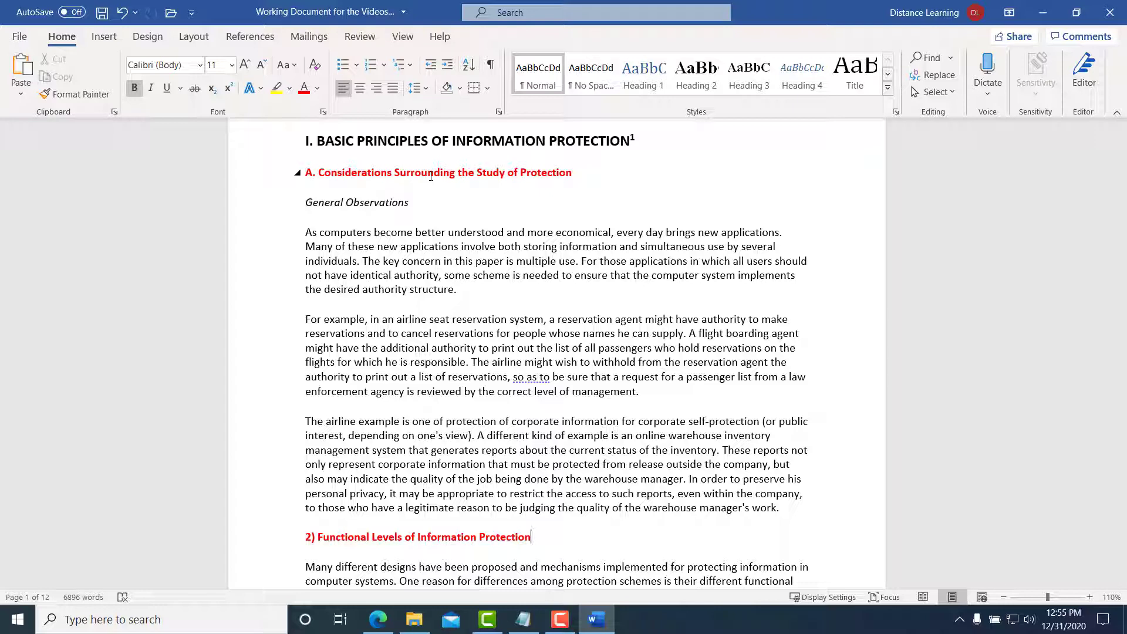
Step: Copy the first body paragraph 'As computers become...'
left_click(480, 279)
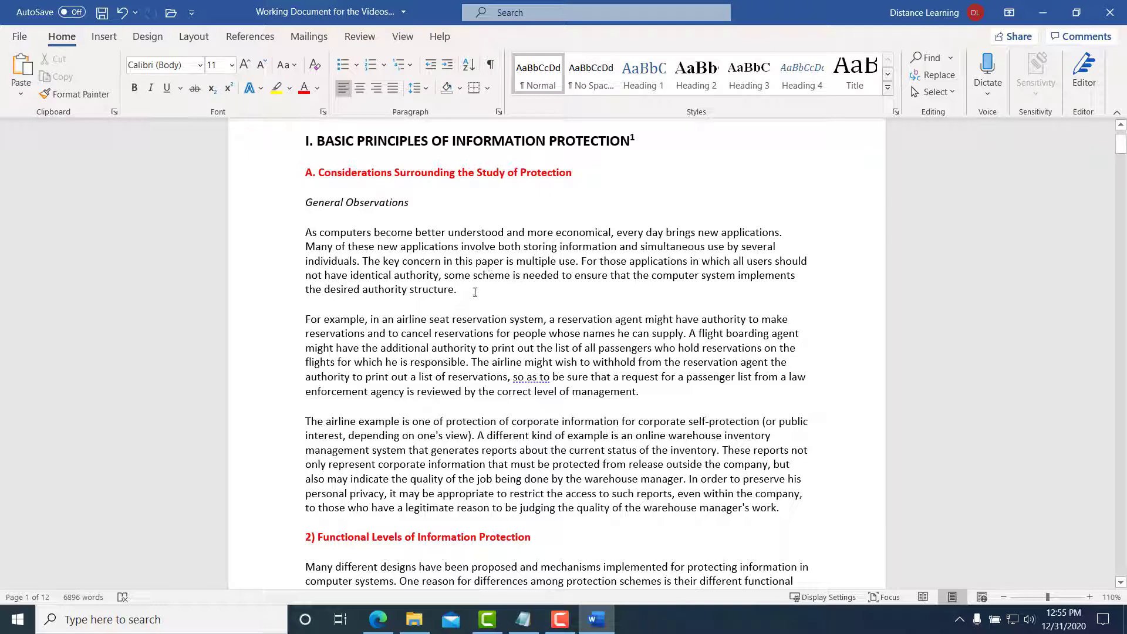
left_click_drag(475, 291, 306, 232)
key("ctrl+c")
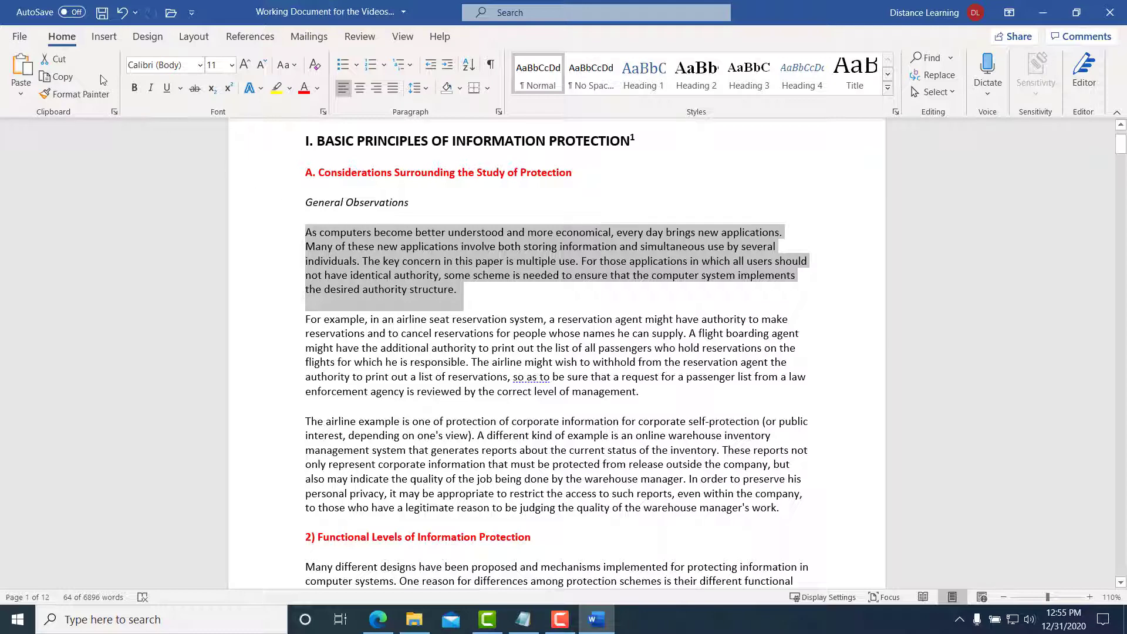
left_click(58, 78)
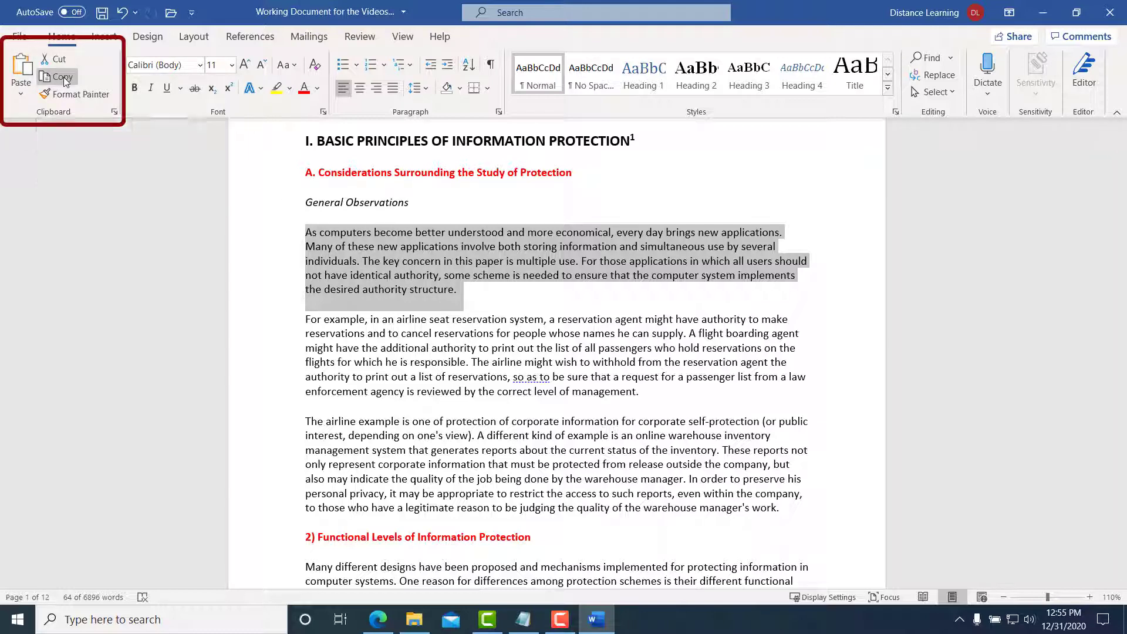
Step: Paste it as a new paragraph after 'management.' and remove the leftover blank line
left_click(697, 389)
key("Return")
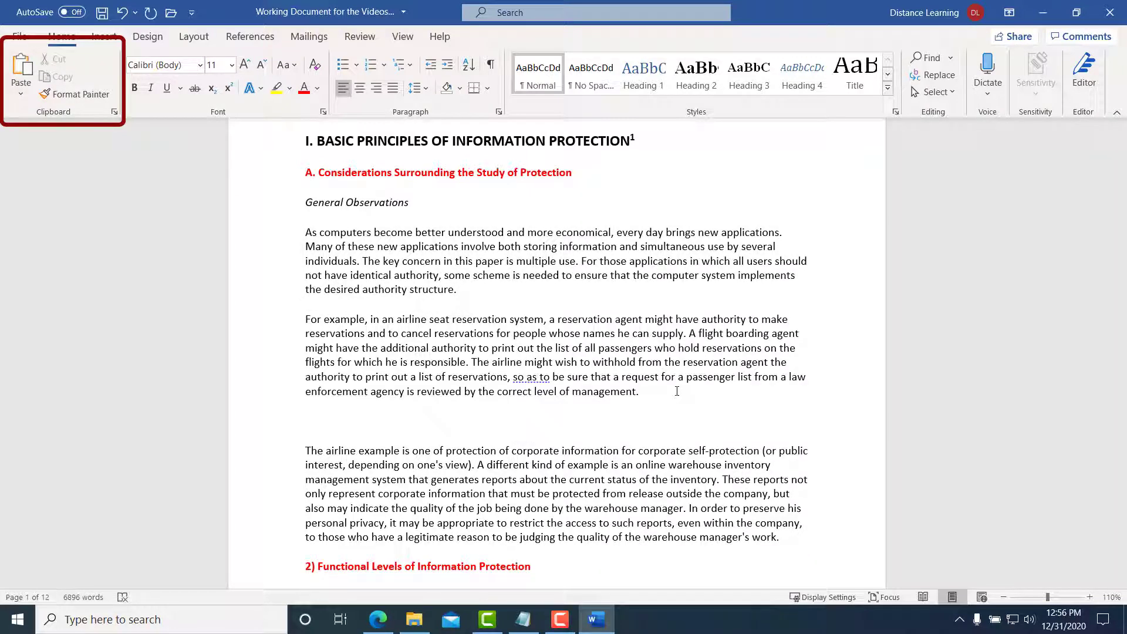
left_click(20, 95)
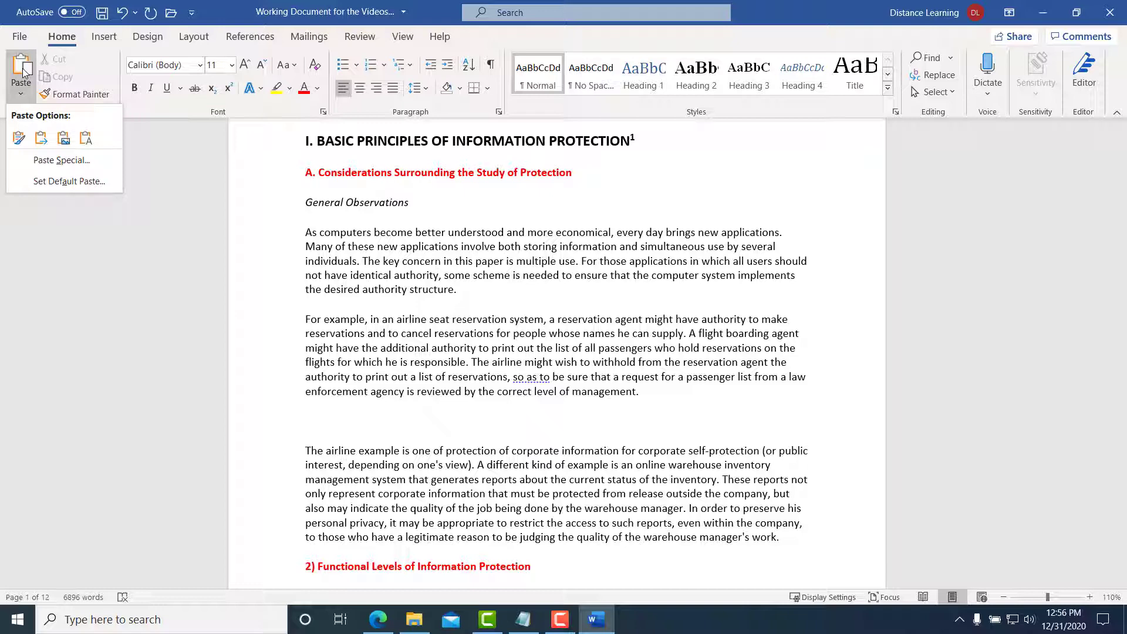
left_click(22, 70)
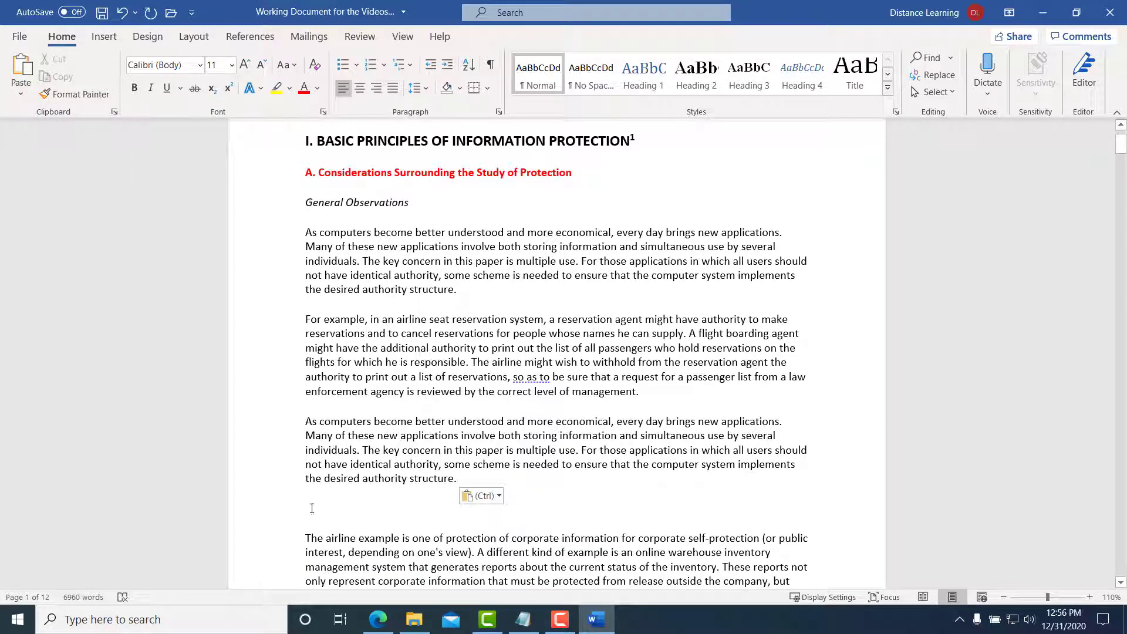
key("BackSpace")
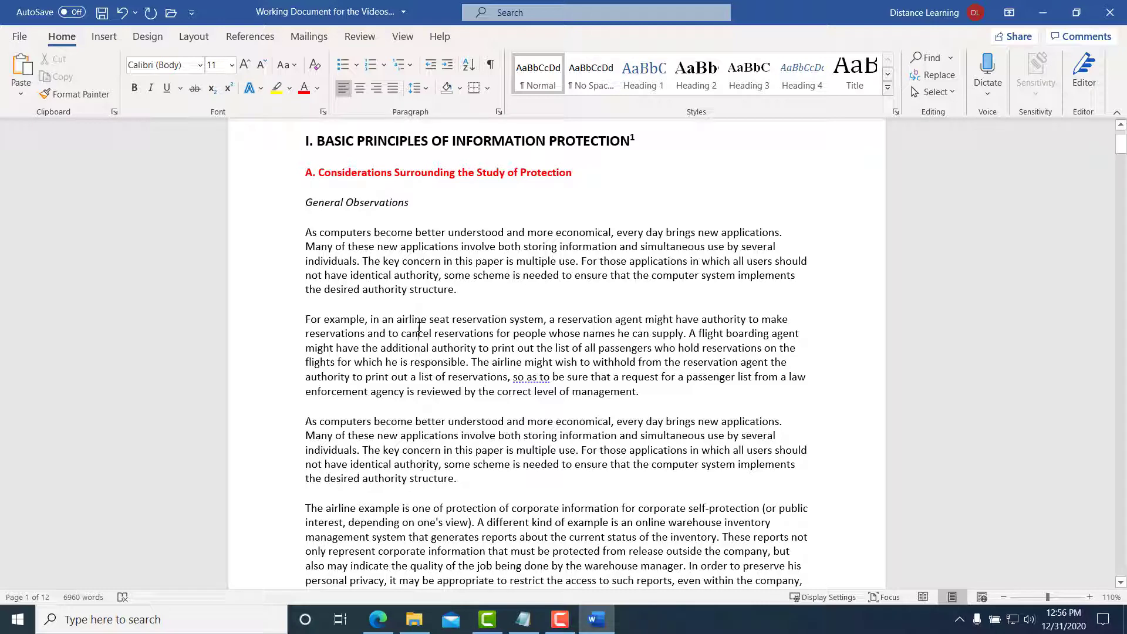
left_click(419, 327)
Step: Add a paragraph break after the duplicate and show formatting marks to inspect spacing
key("Return")
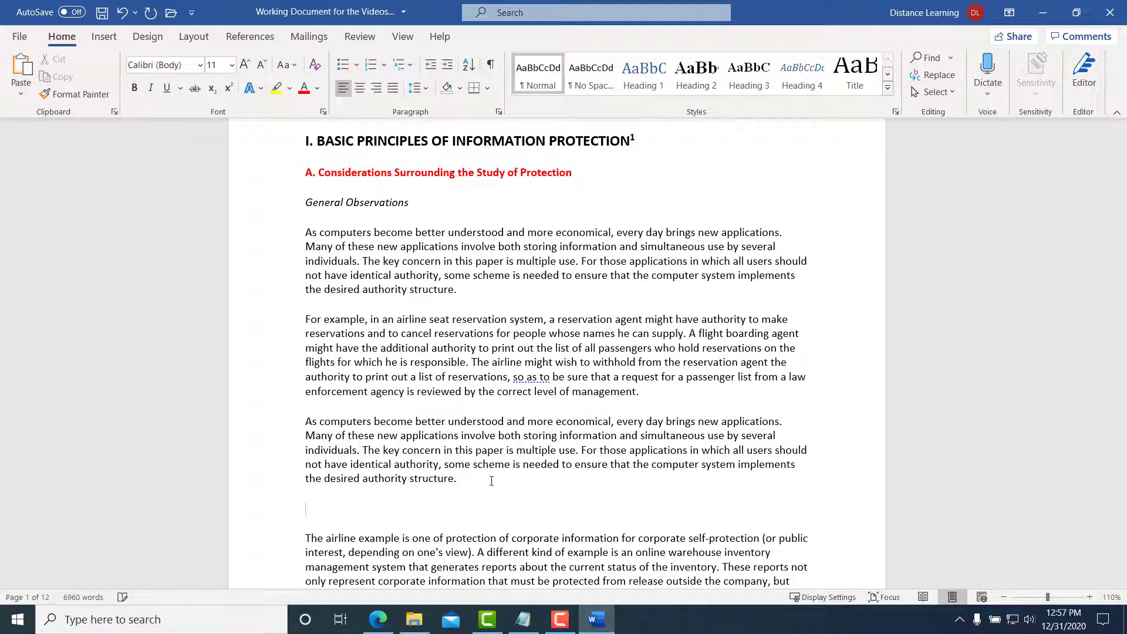
left_click(455, 480)
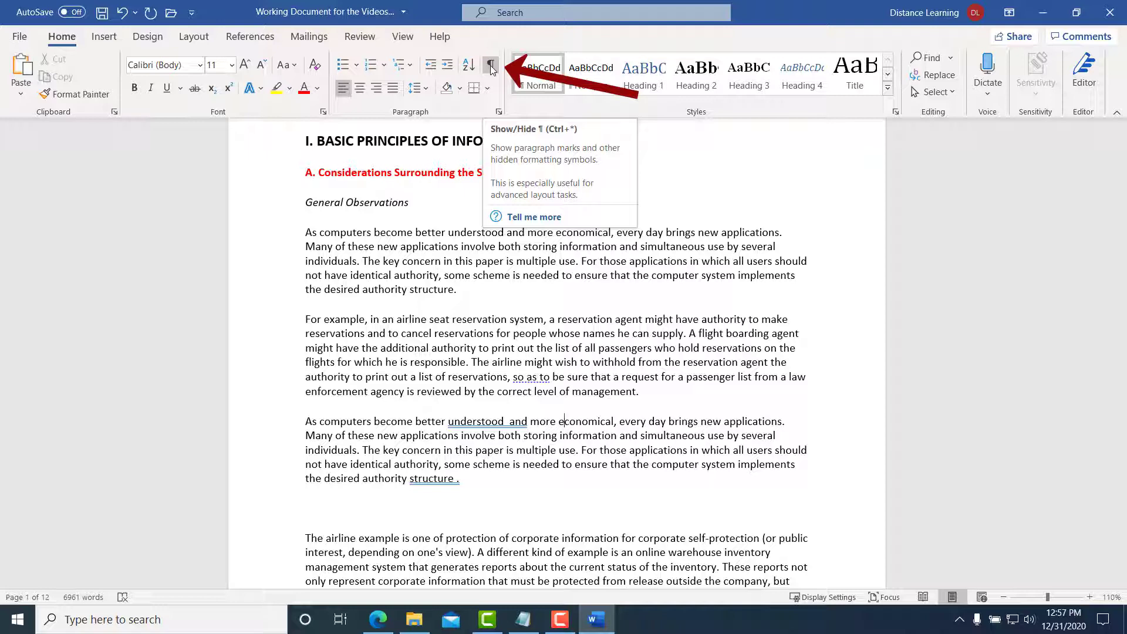
left_click(491, 66)
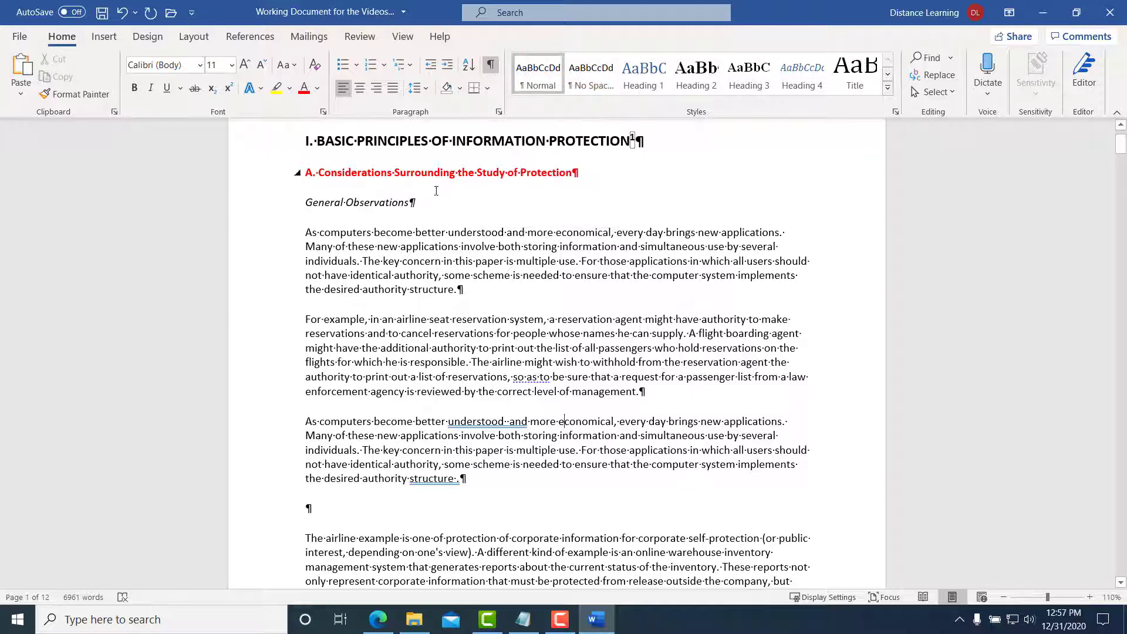
left_click(413, 203)
left_click_drag(374, 231, 371, 231)
Step: Delete the extra spaces before 'and' and the period, remove the empty paragraph, and hide marks
left_click(511, 421)
key("BackSpace")
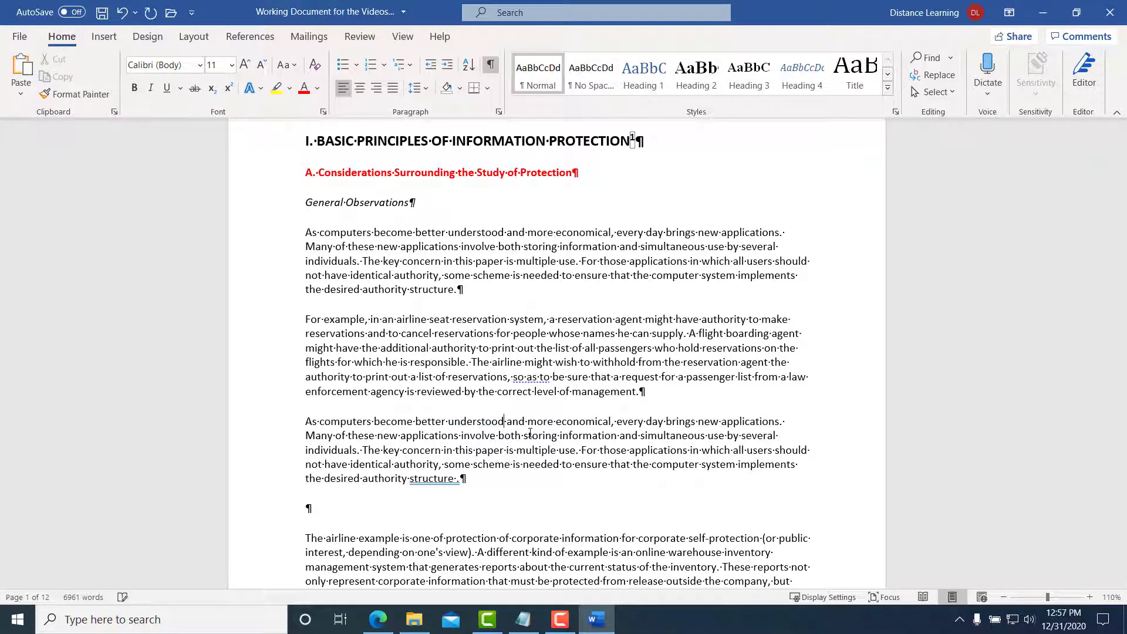
left_click(457, 478)
key("Delete")
left_click(315, 509)
key("BackSpace")
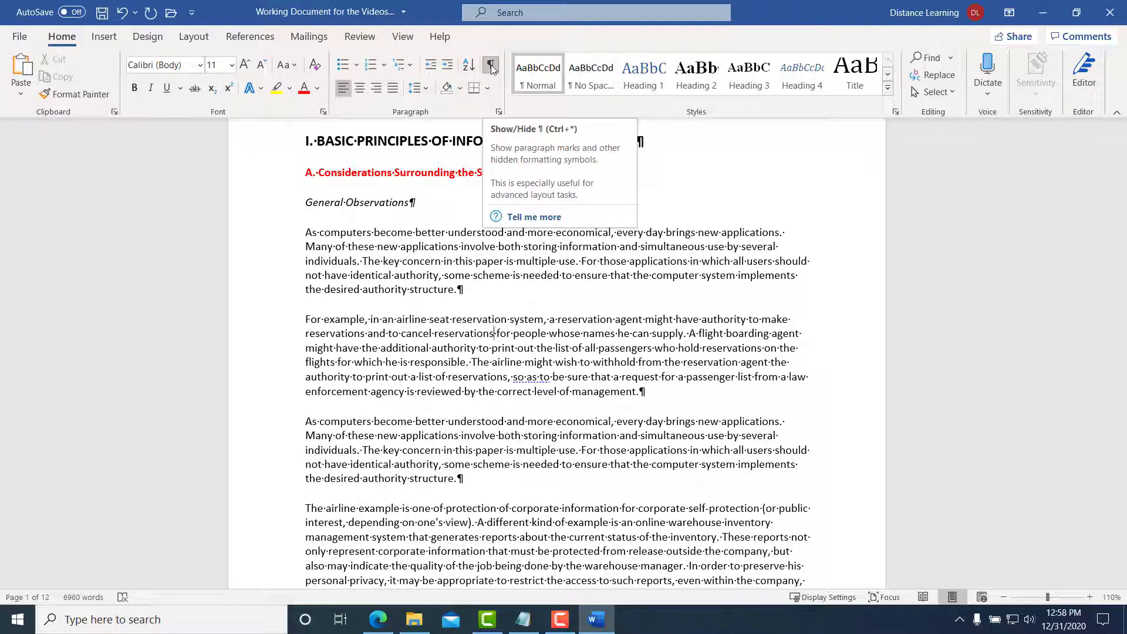
scroll(400, 406, "down", 9)
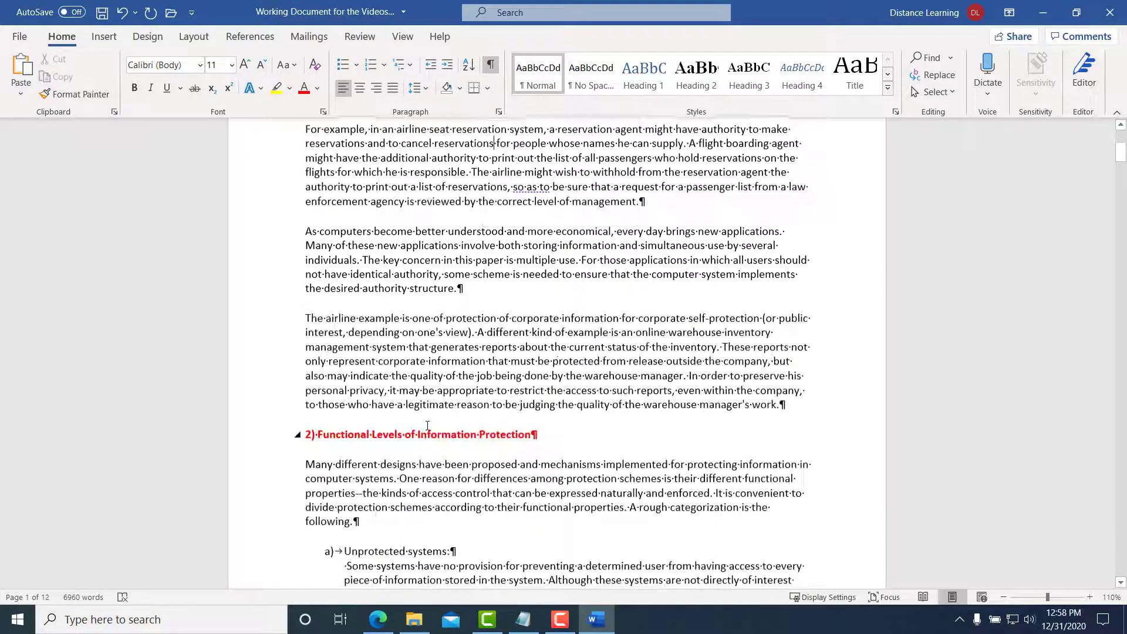
scroll(401, 406, "up", 2)
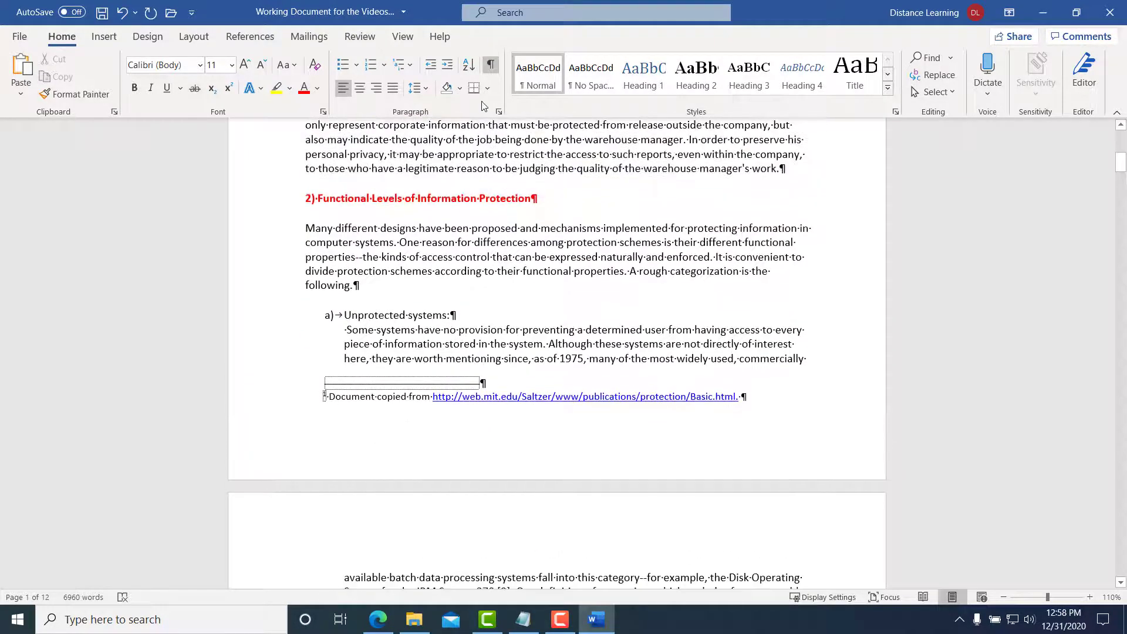
left_click(491, 66)
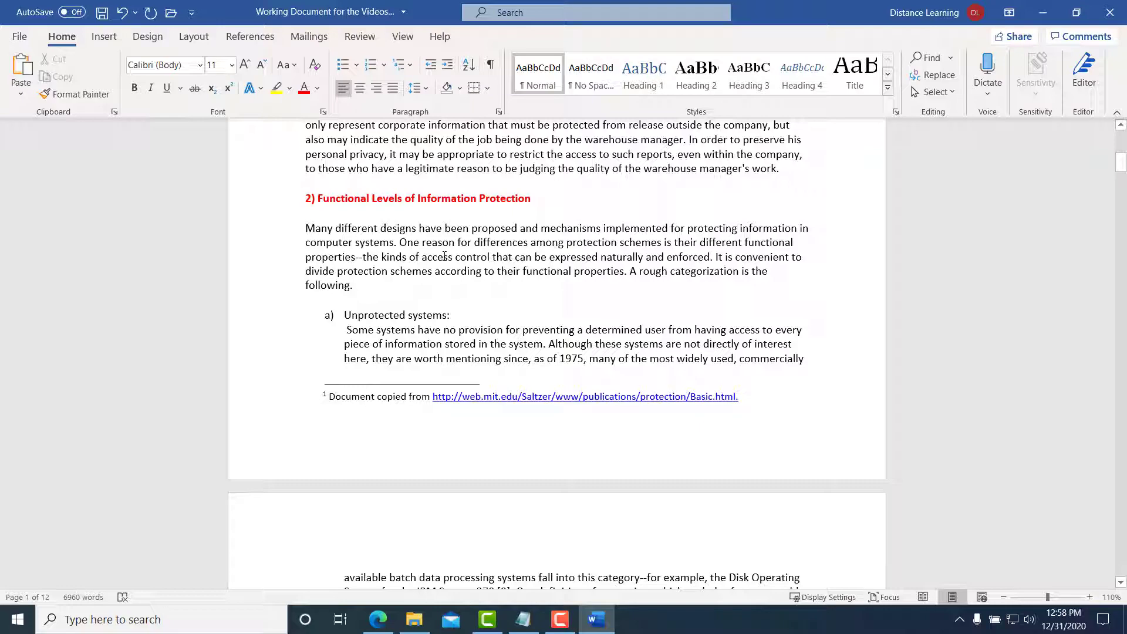
Step: Apply the Heading 1 style to 'I. BASIC PRINCIPLES OF INFORMATION PROTECTION' and reselect the line
scroll(445, 256, "up", 8)
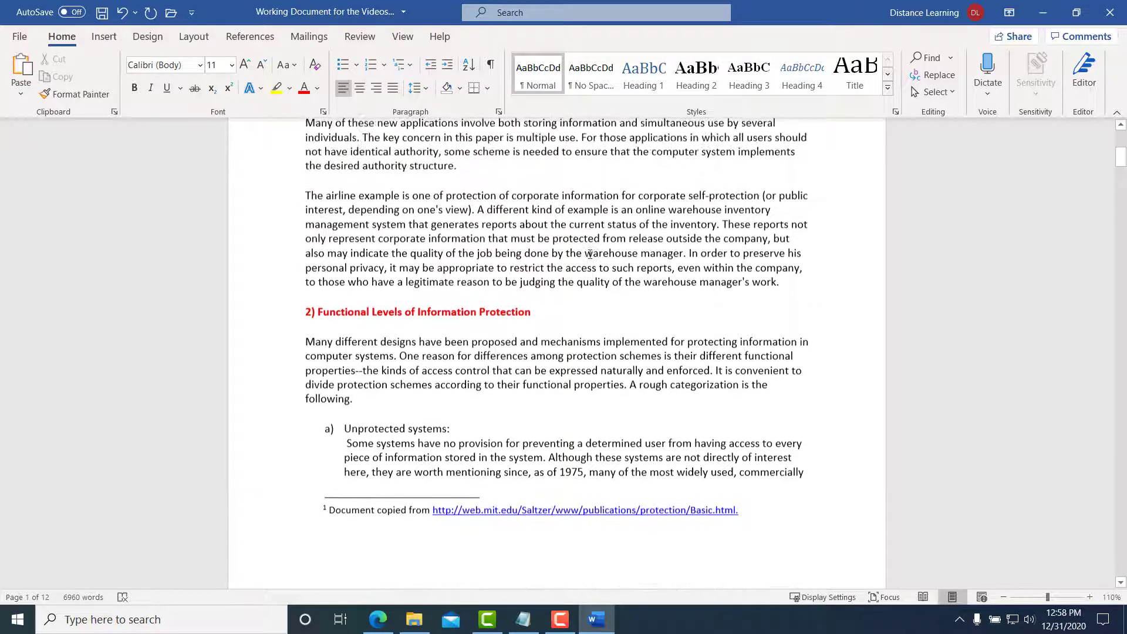
scroll(387, 257, "up", 3)
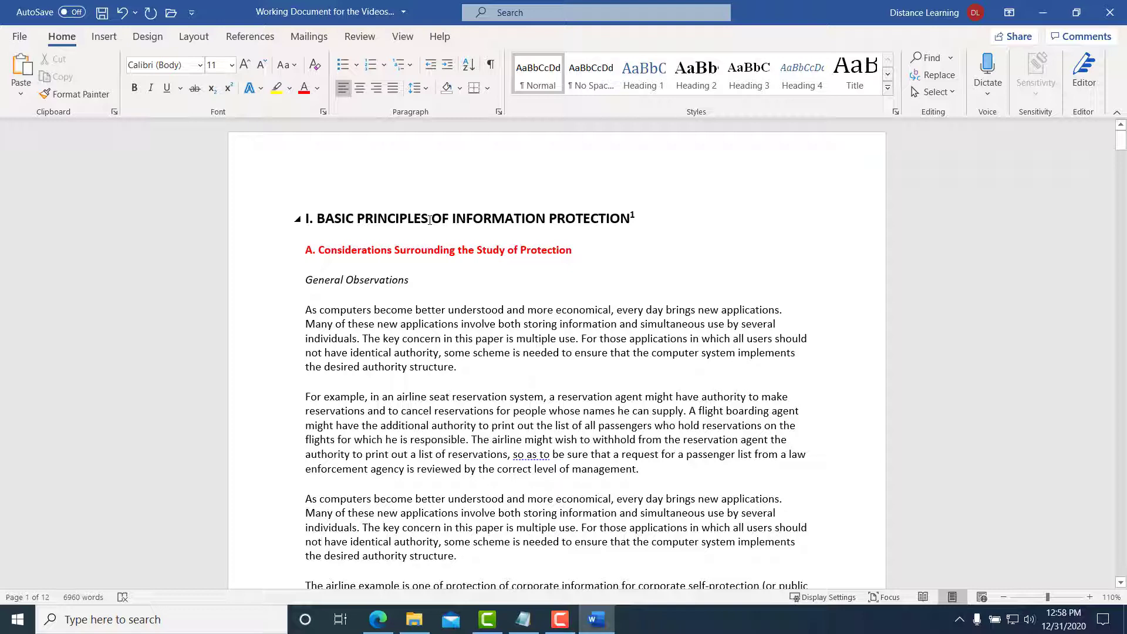
left_click(640, 221)
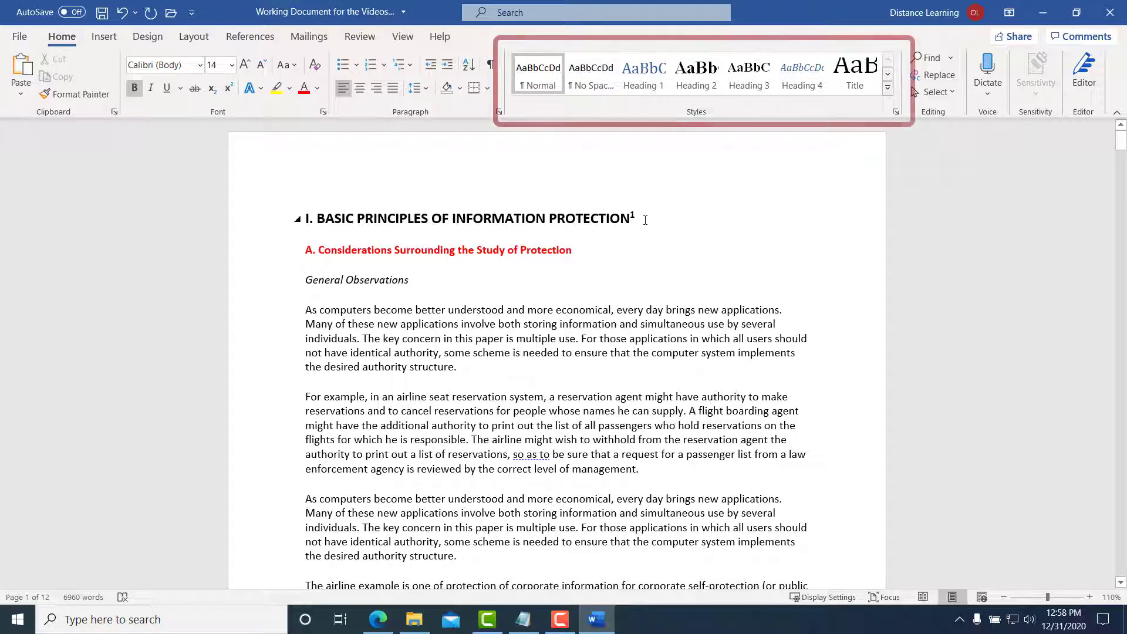
left_click_drag(478, 219, 300, 220)
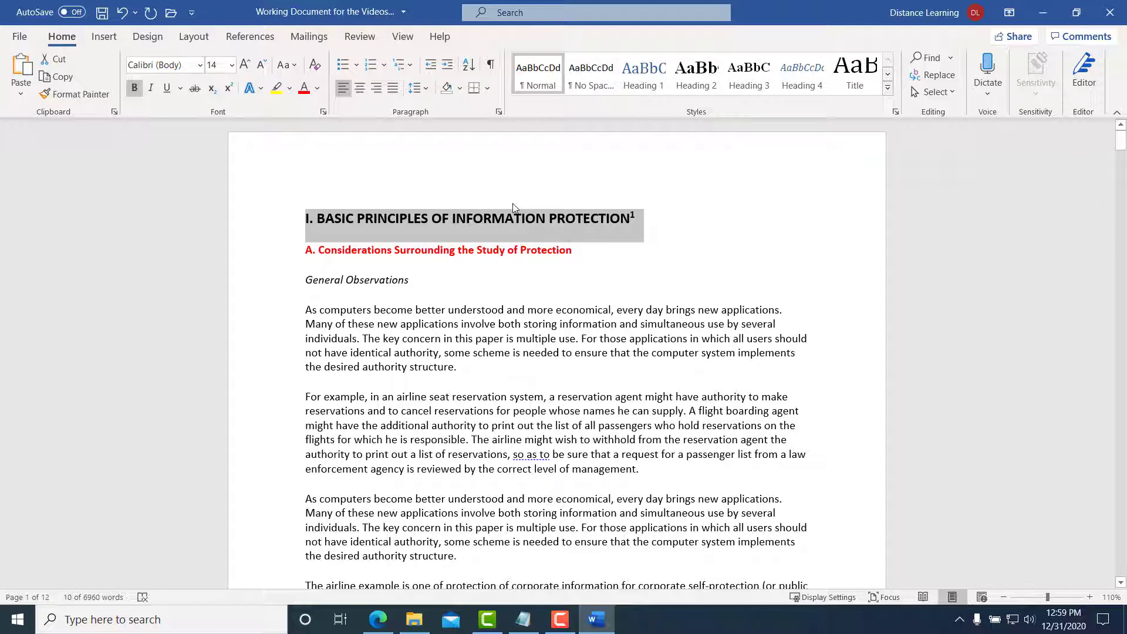
left_click(654, 83)
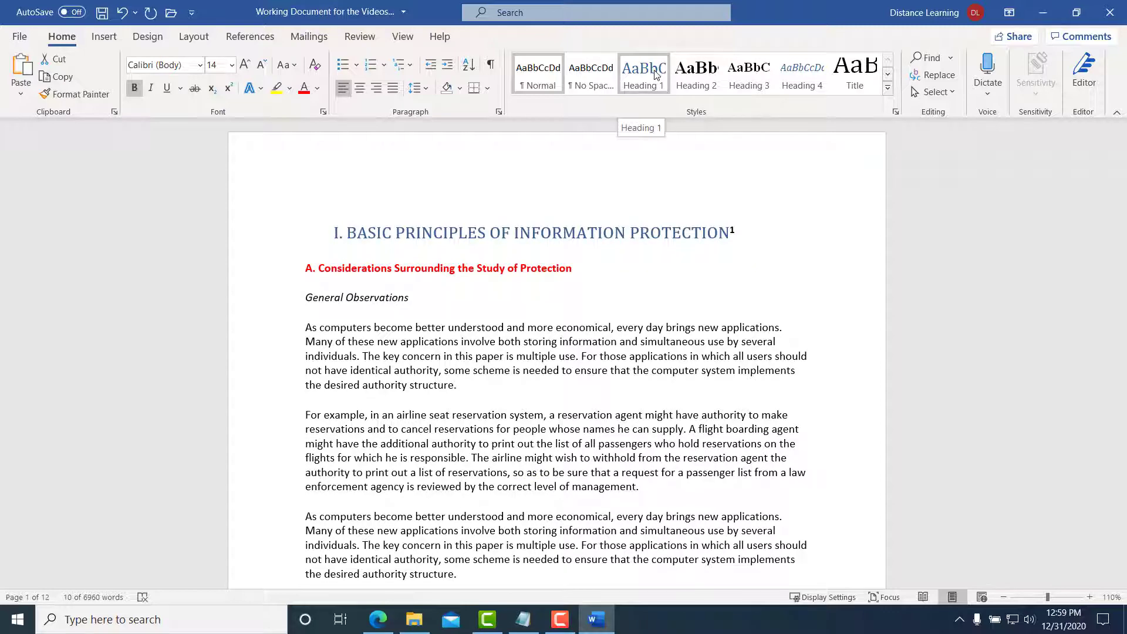
left_click(428, 233)
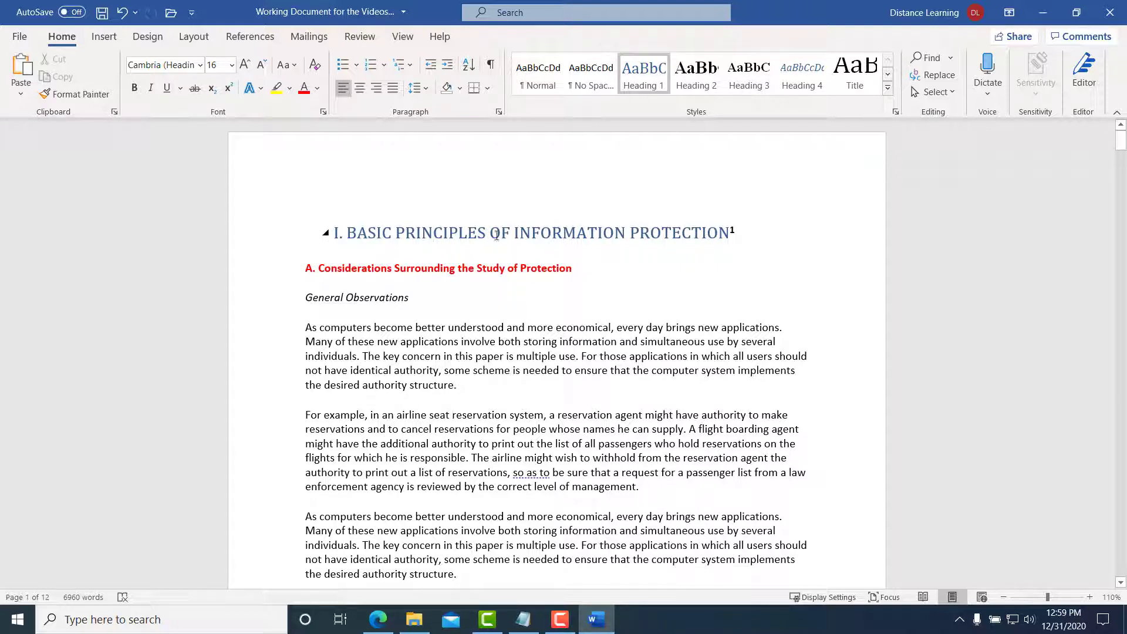
double_click(675, 232)
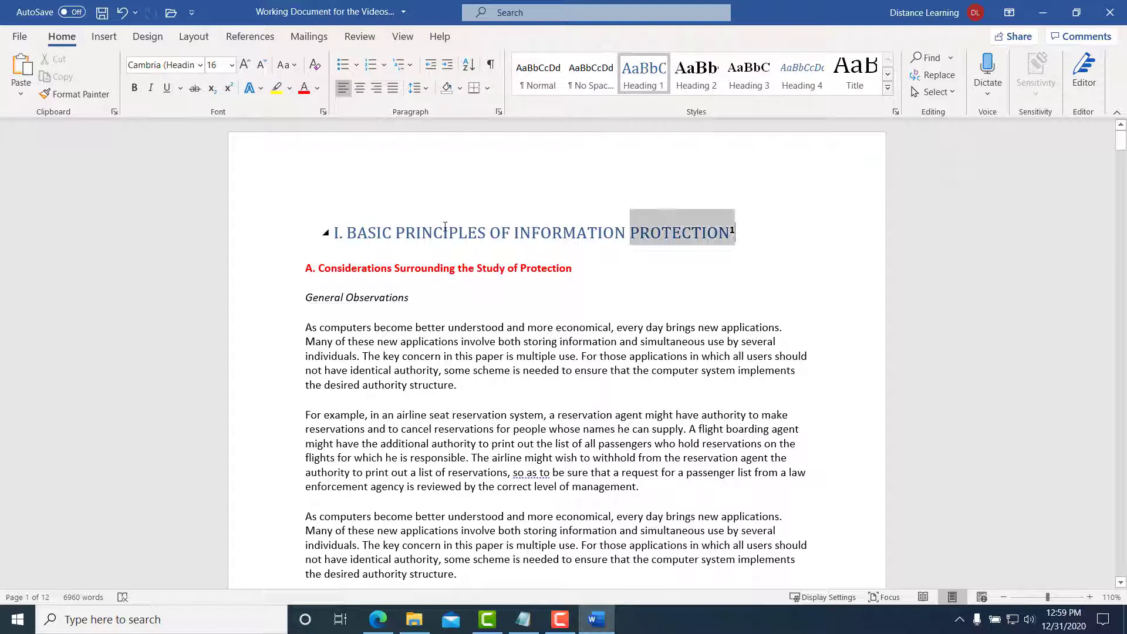
left_click(262, 227)
Step: Replace the main heading's Heading 1 style with the Title style
left_click(694, 88)
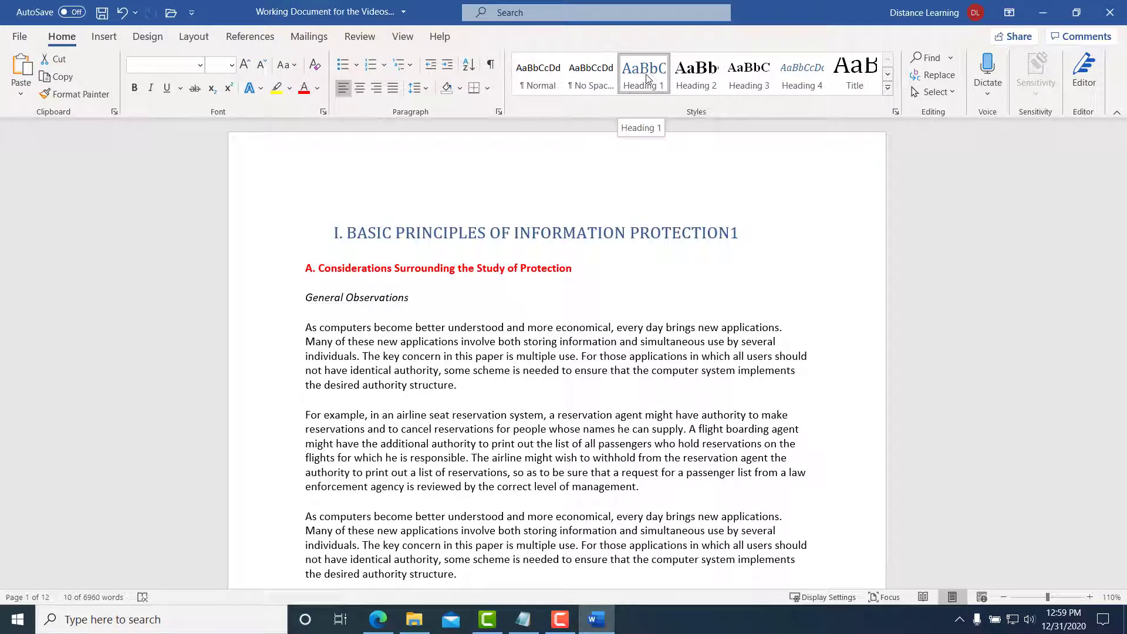
left_click(860, 85)
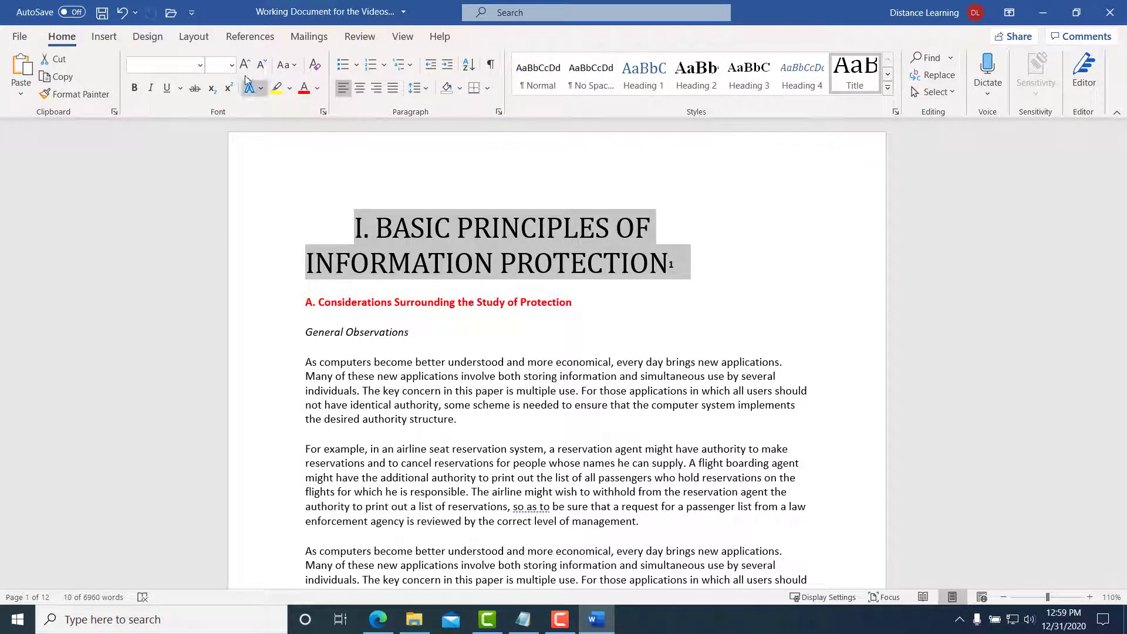